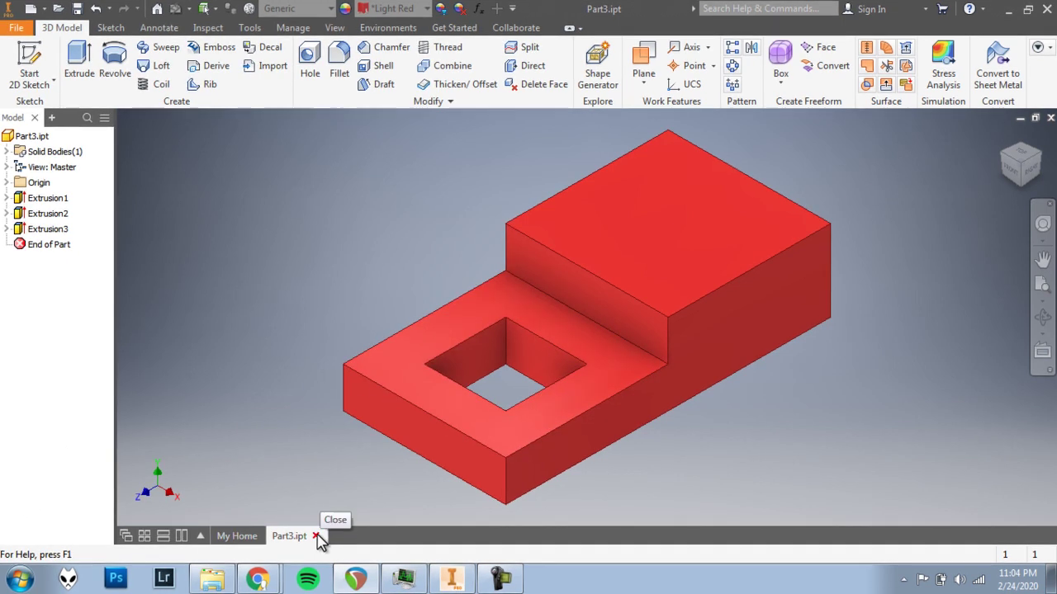
# Step: Close the finished red stepped block part file Part3.ipt
pyautogui.click(315, 536)
# Step: Switch to the Part 3 PDF drawing in Chrome to review its dimensioned views
pyautogui.hotkey('alt', 'Tab')
pyautogui.hotkey('alt', 'Tab')
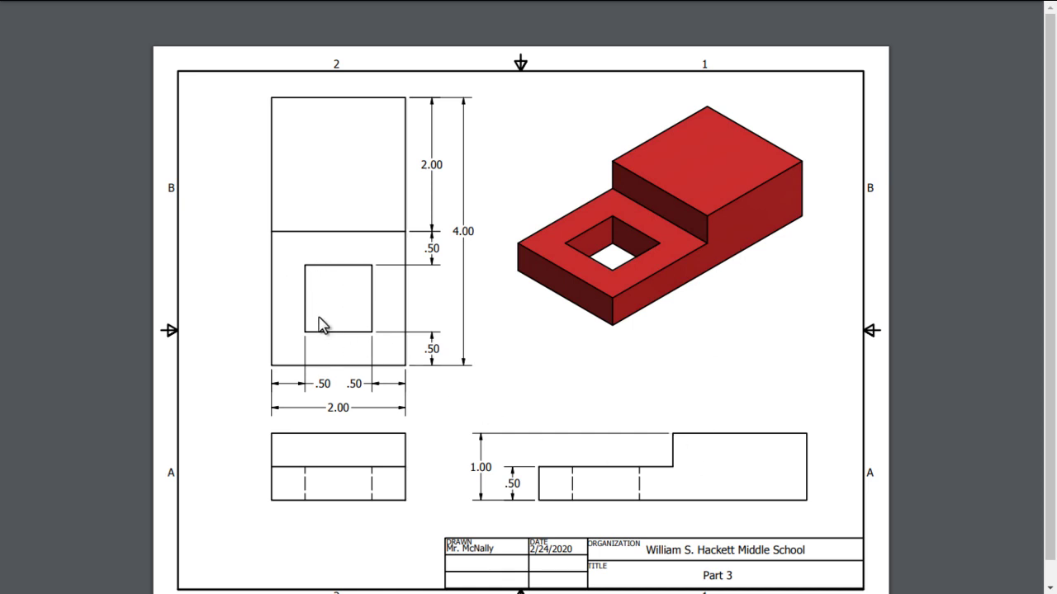
# Step: Create a new part and start a 2D sketch on the XZ origin plane
pyautogui.hotkey('alt', 'Tab')
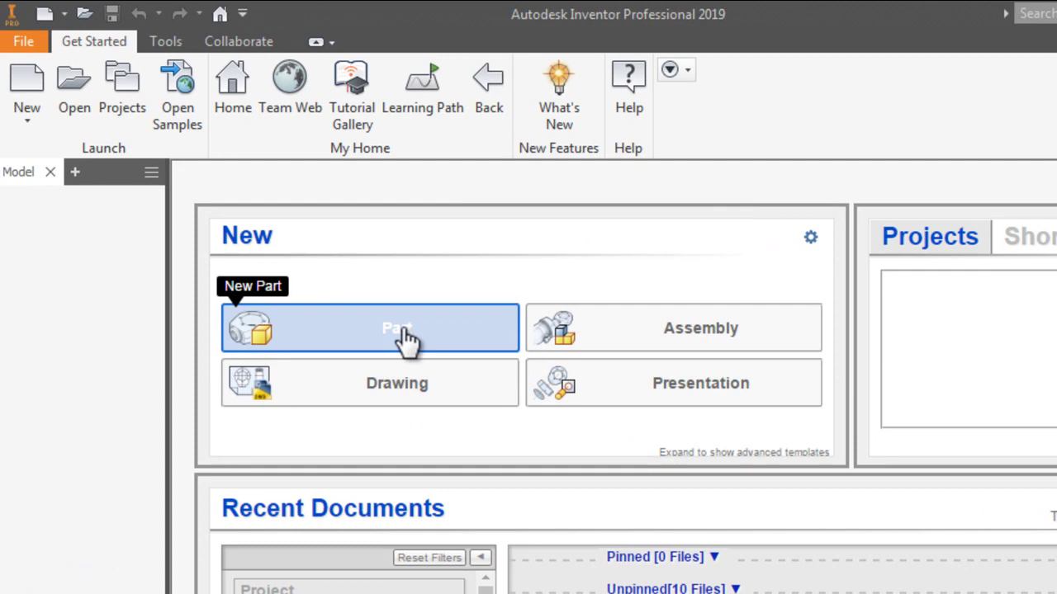
pyautogui.click(404, 326)
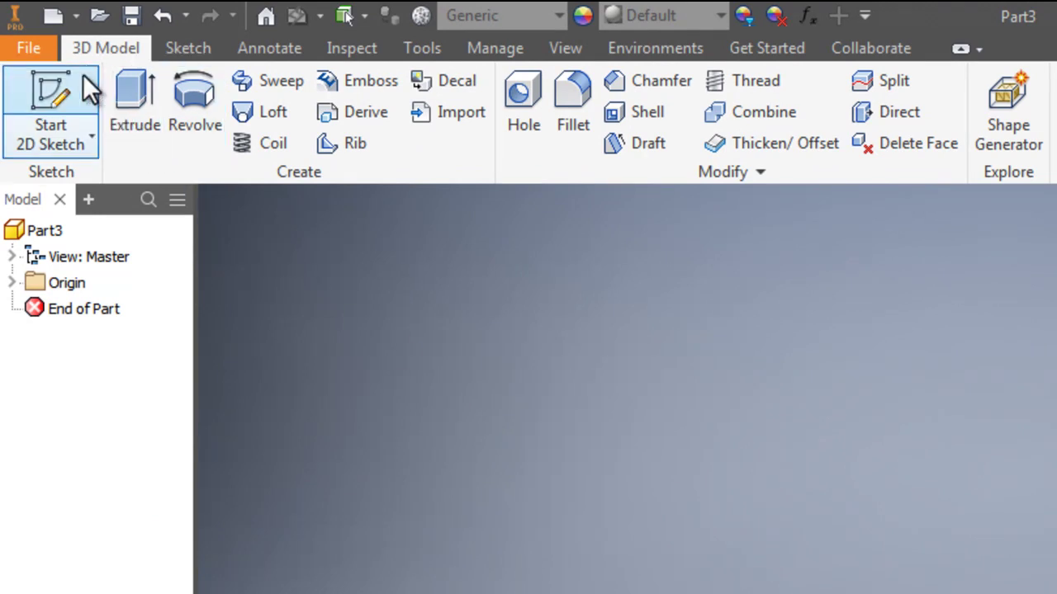
pyautogui.click(68, 83)
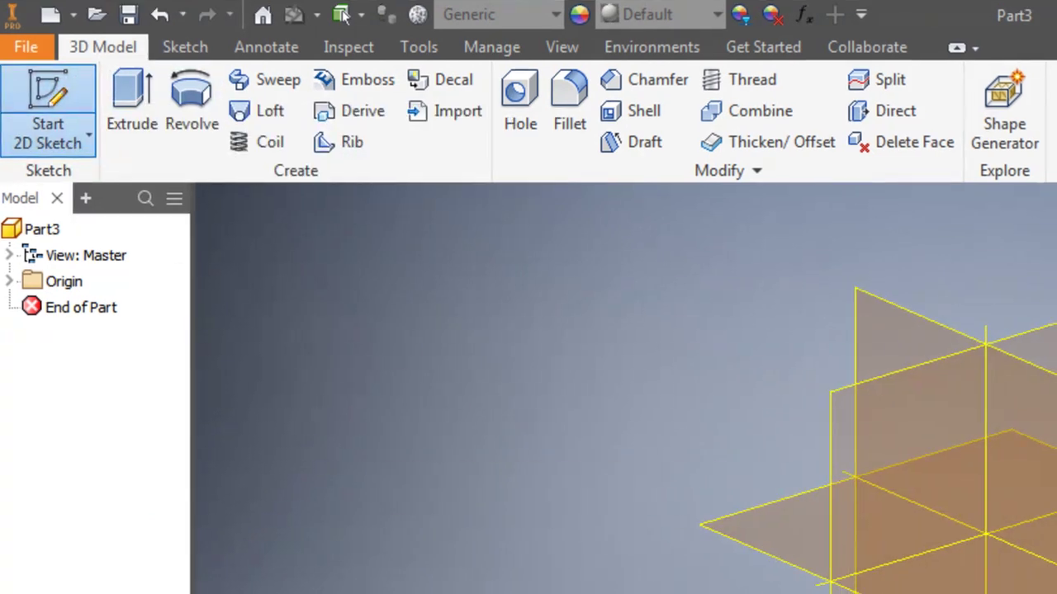
pyautogui.hotkey('alt', 'Tab')
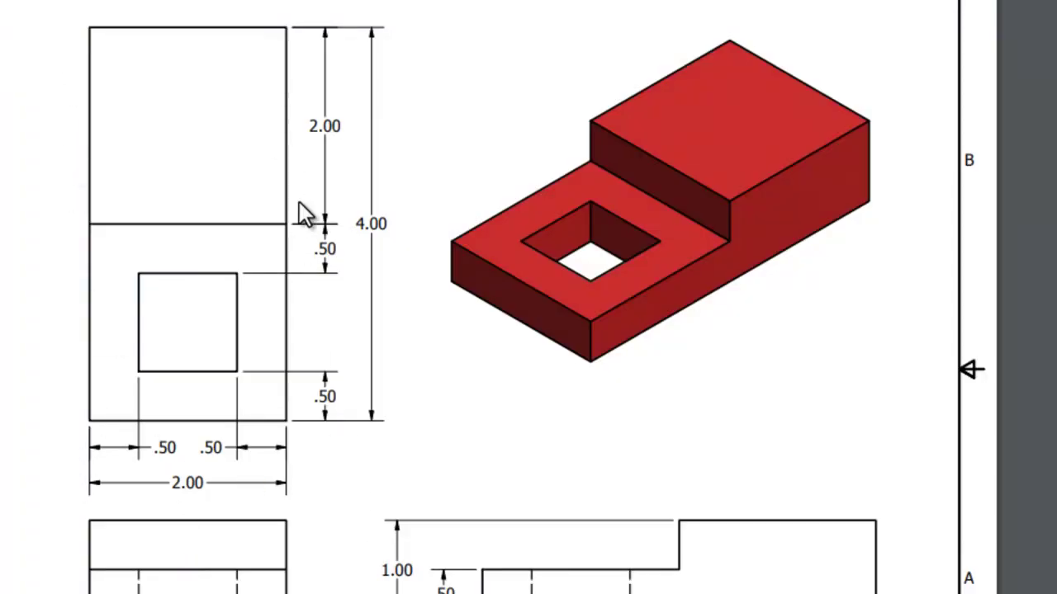
pyautogui.hotkey('alt', 'Tab')
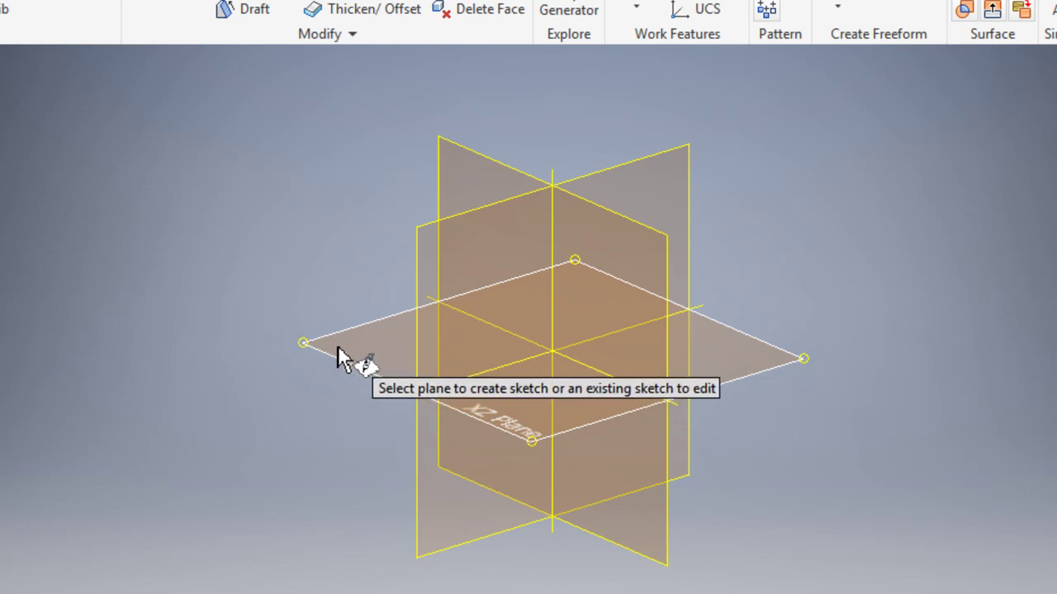
pyautogui.click(338, 350)
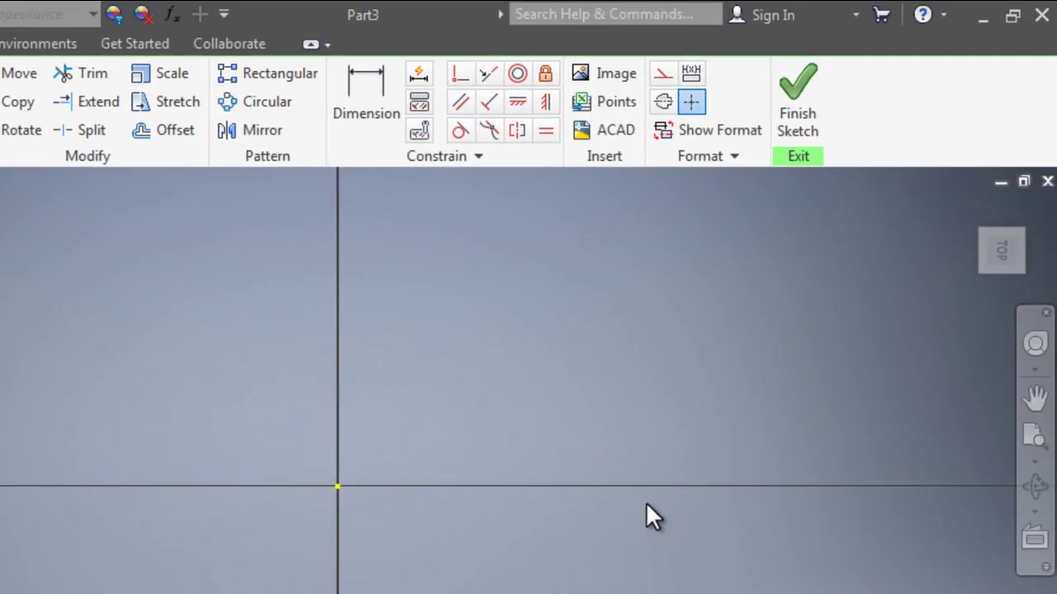
# Step: Rotate the Top view so TOP reads upright and pick the Rectangle tool
pyautogui.moveTo(1001, 256)
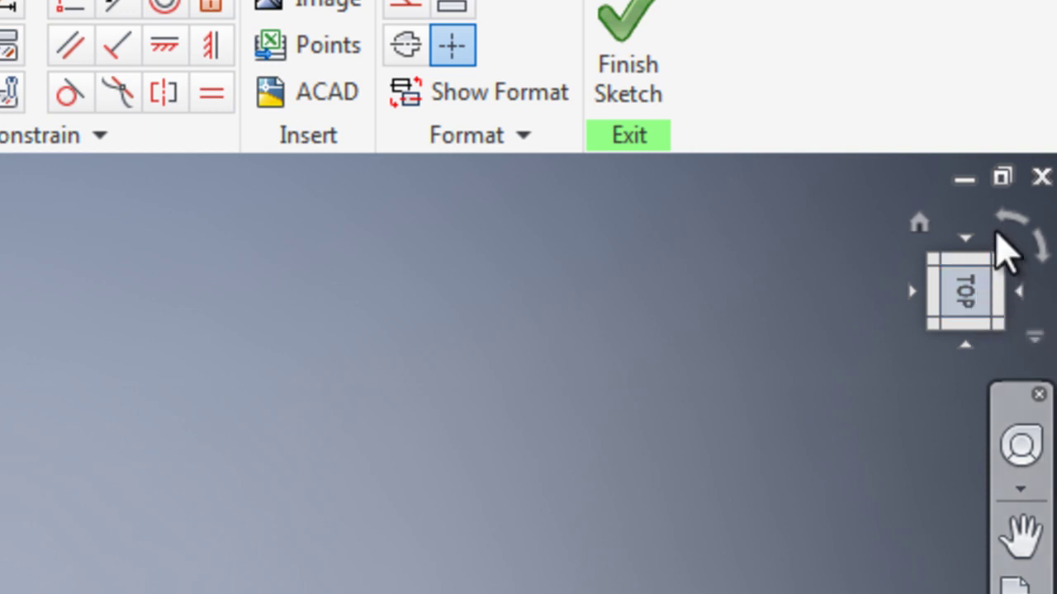
pyautogui.click(1007, 220)
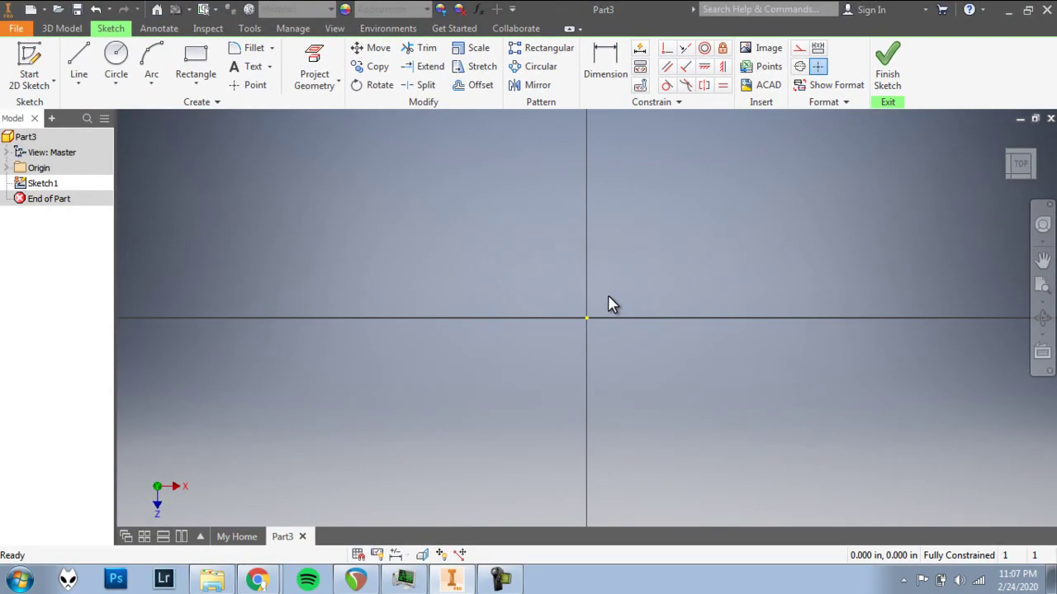
pyautogui.hotkey('alt', 'Tab')
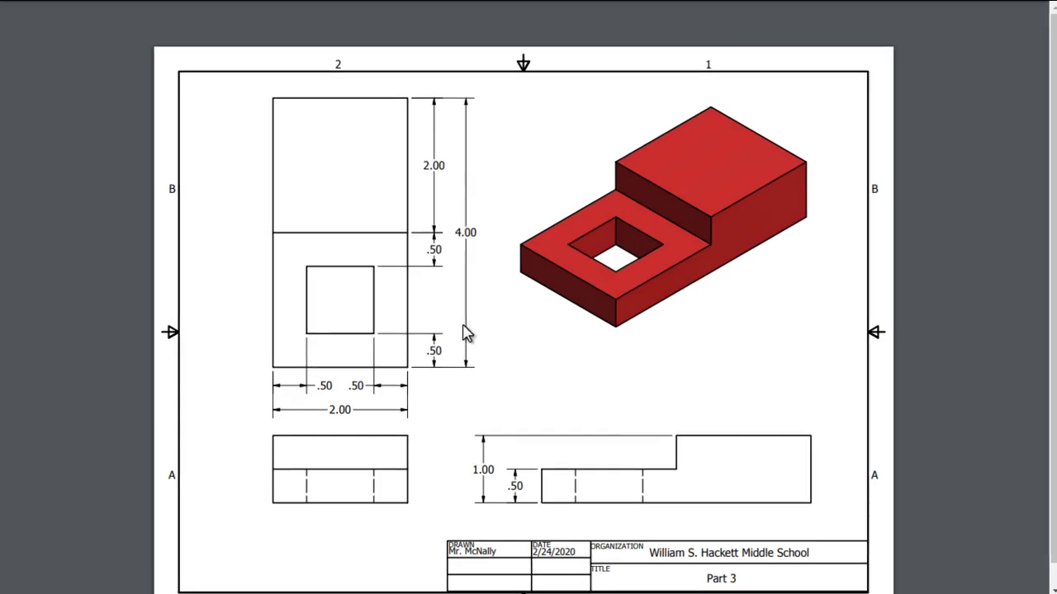
pyautogui.hotkey('alt', 'Tab')
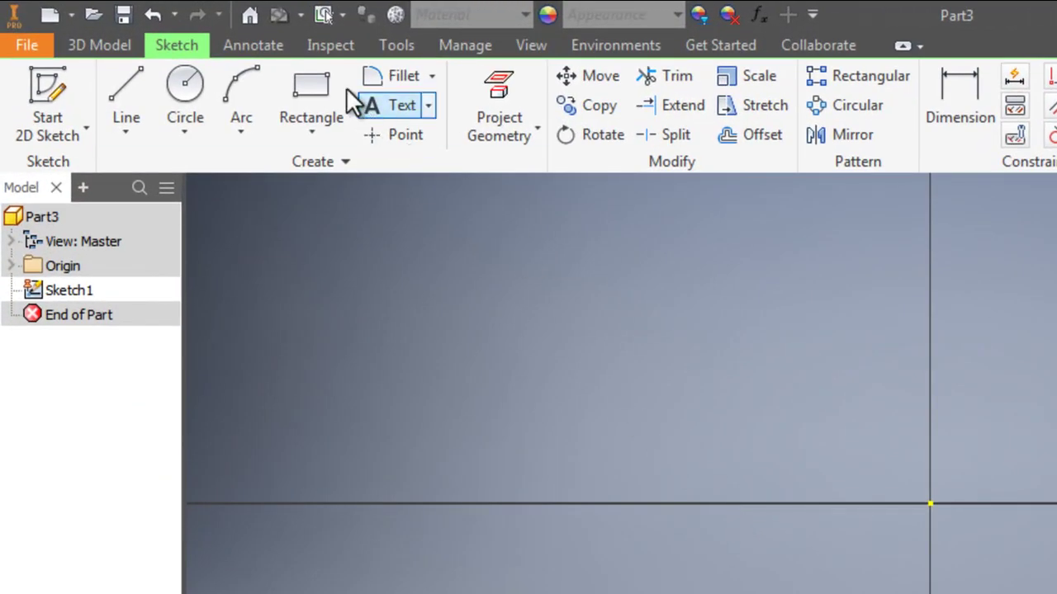
pyautogui.click(330, 79)
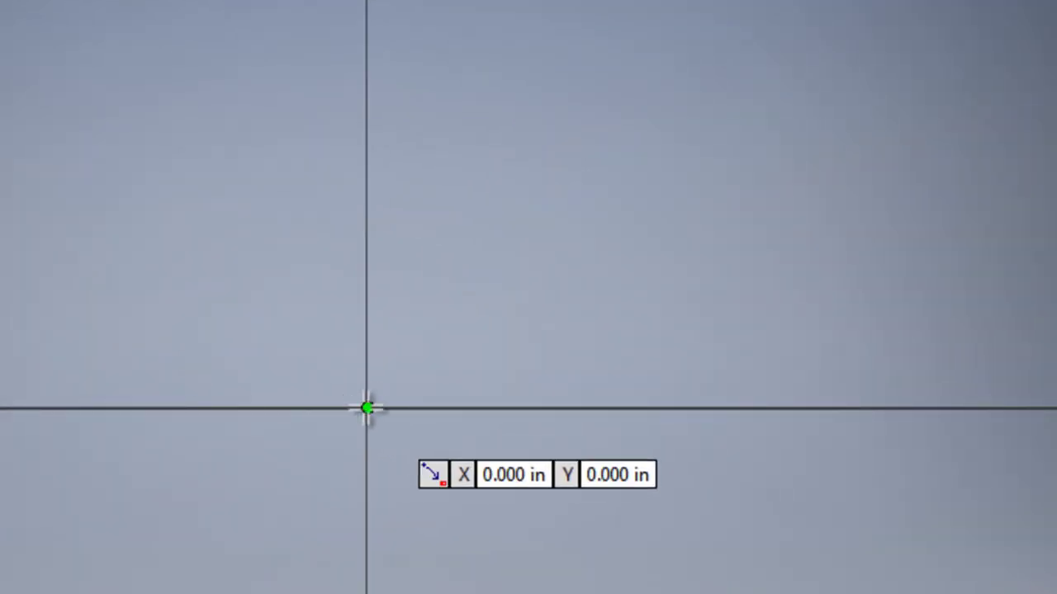
# Step: Draw a 2 by 4 inch rectangle from the sketch origin and finish Sketch1
pyautogui.click(366, 407)
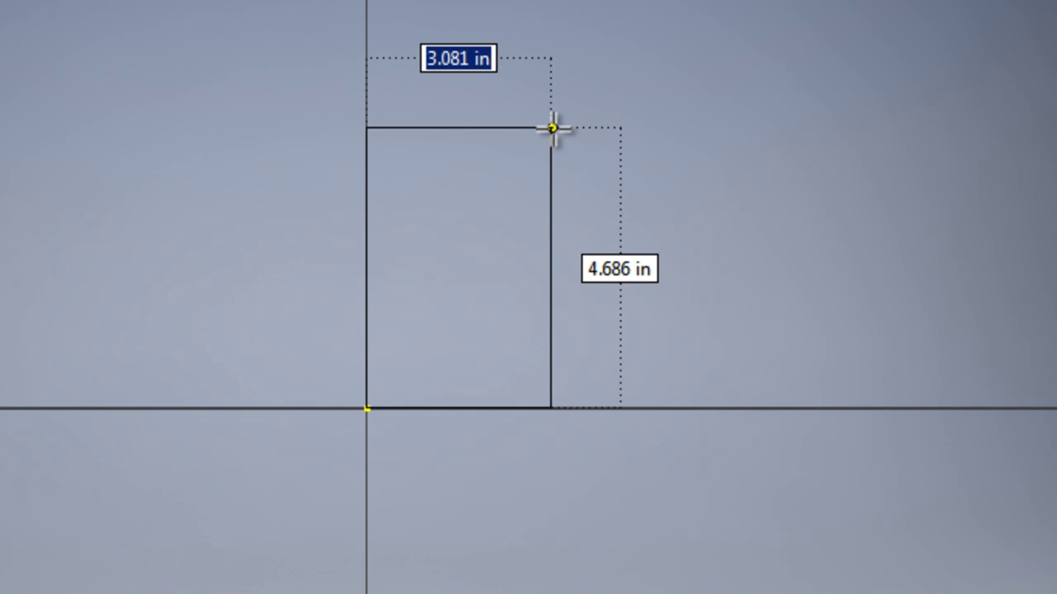
pyautogui.write('2')
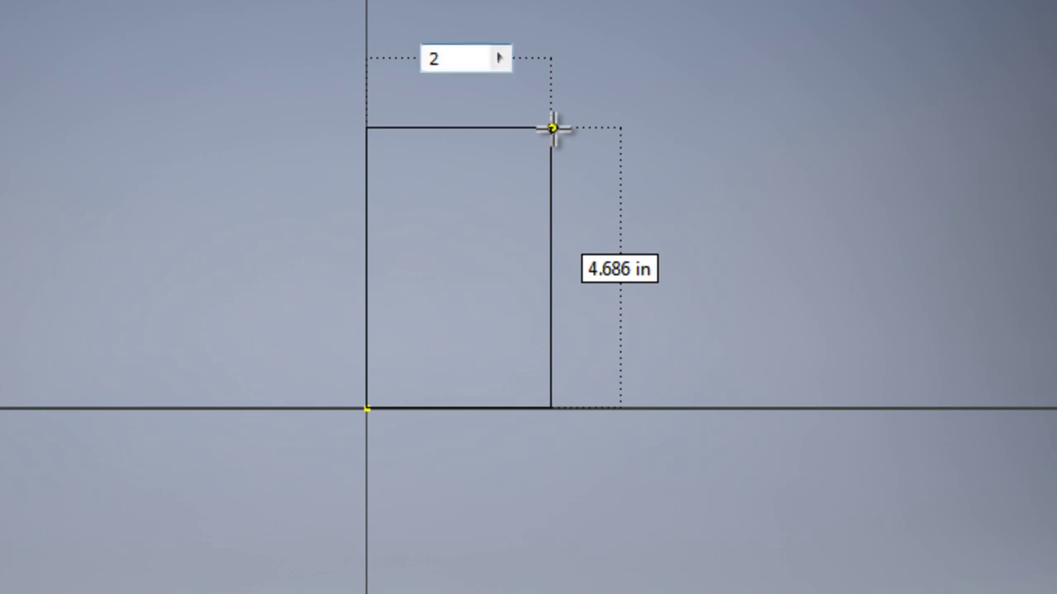
pyautogui.press('Tab')
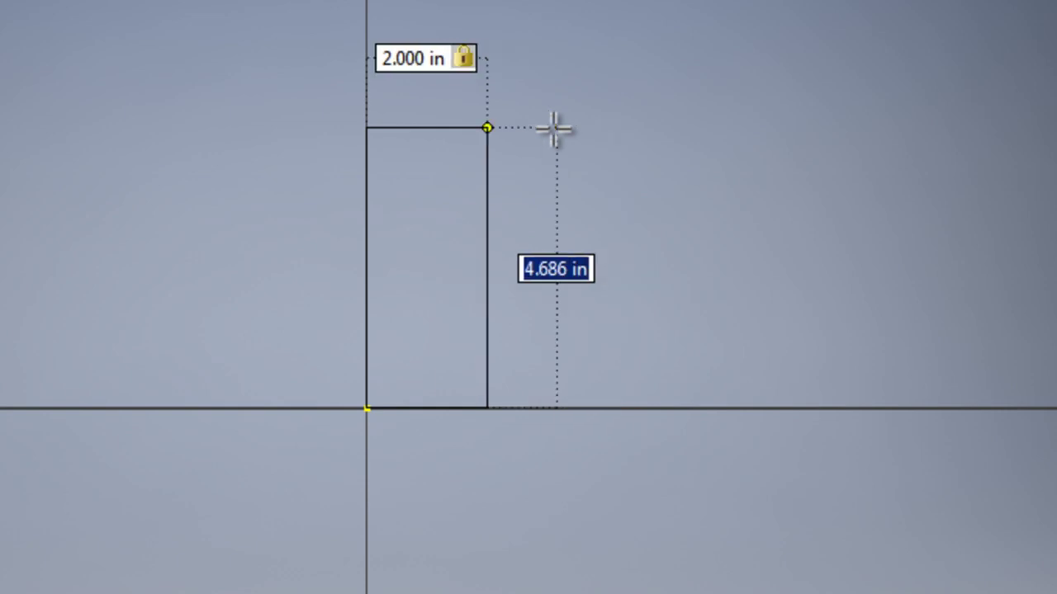
pyautogui.write('4')
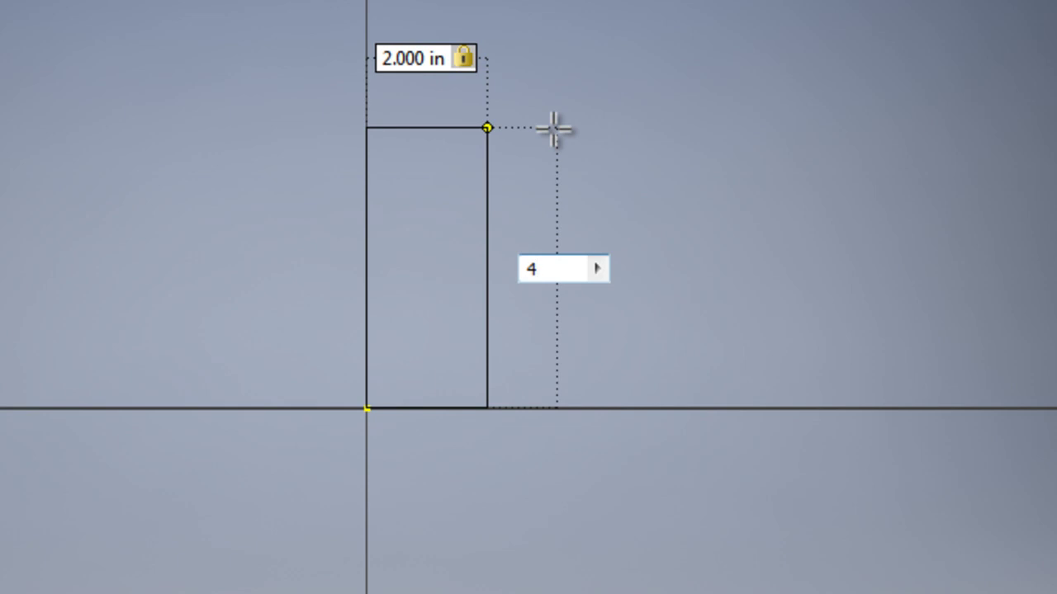
pyautogui.press('Return')
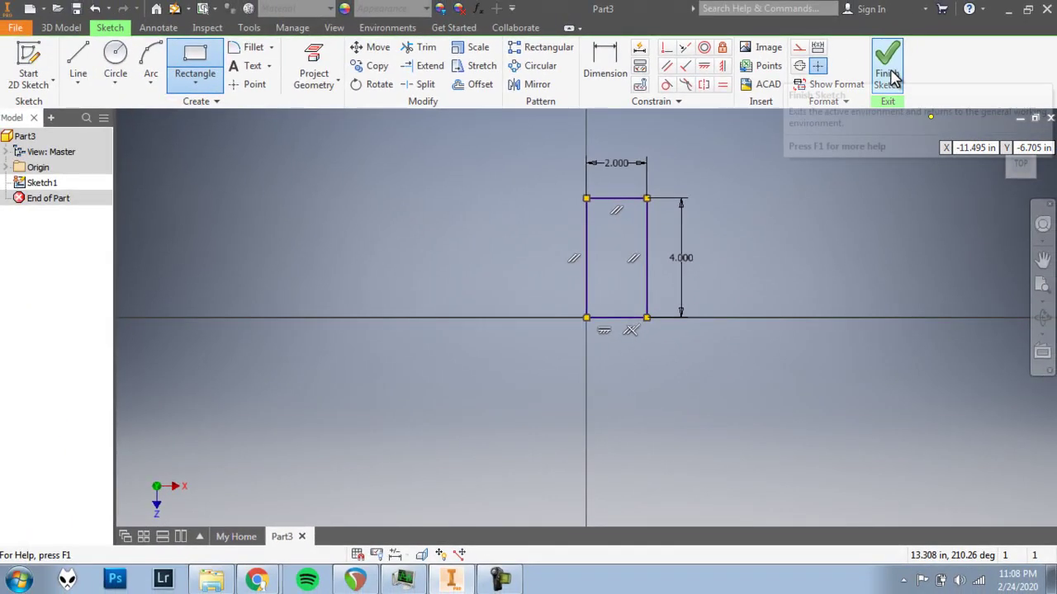
pyautogui.click(889, 76)
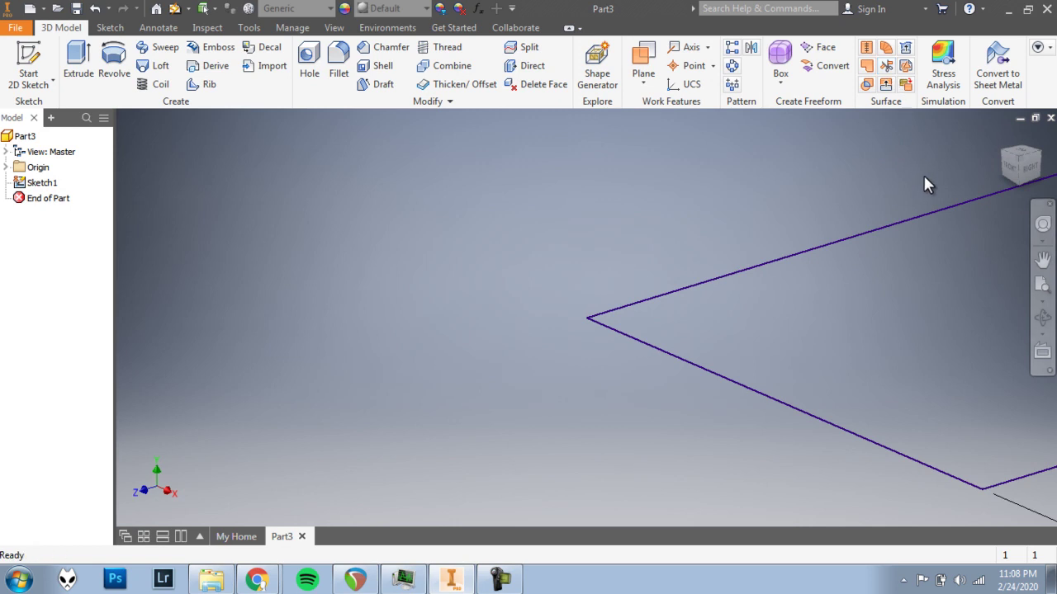
# Step: Zoom to fit and extrude the rectangle 0.5 in into a flat block
pyautogui.click(1041, 289)
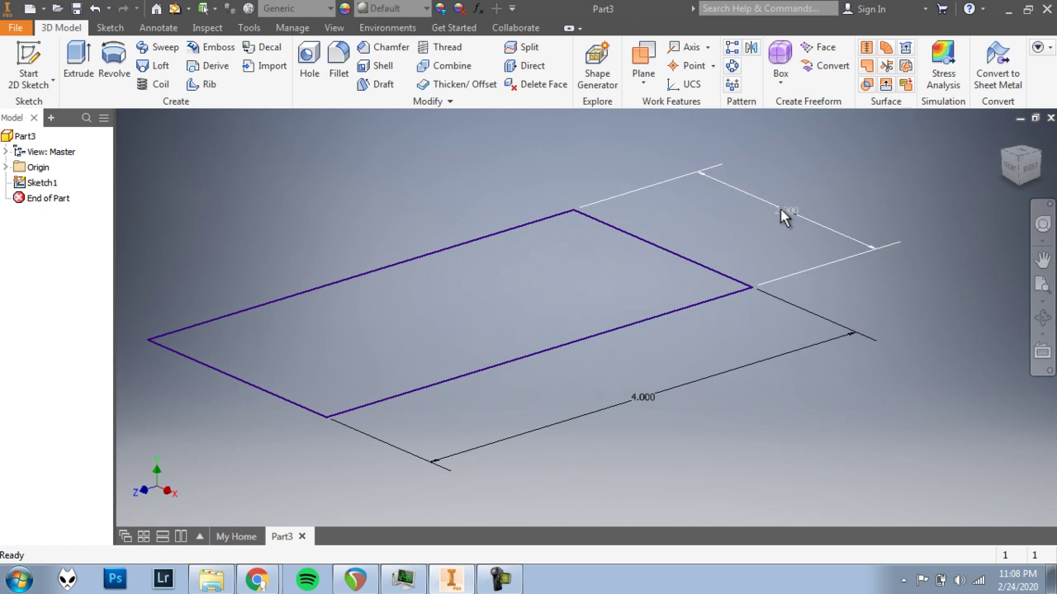
pyautogui.click(83, 59)
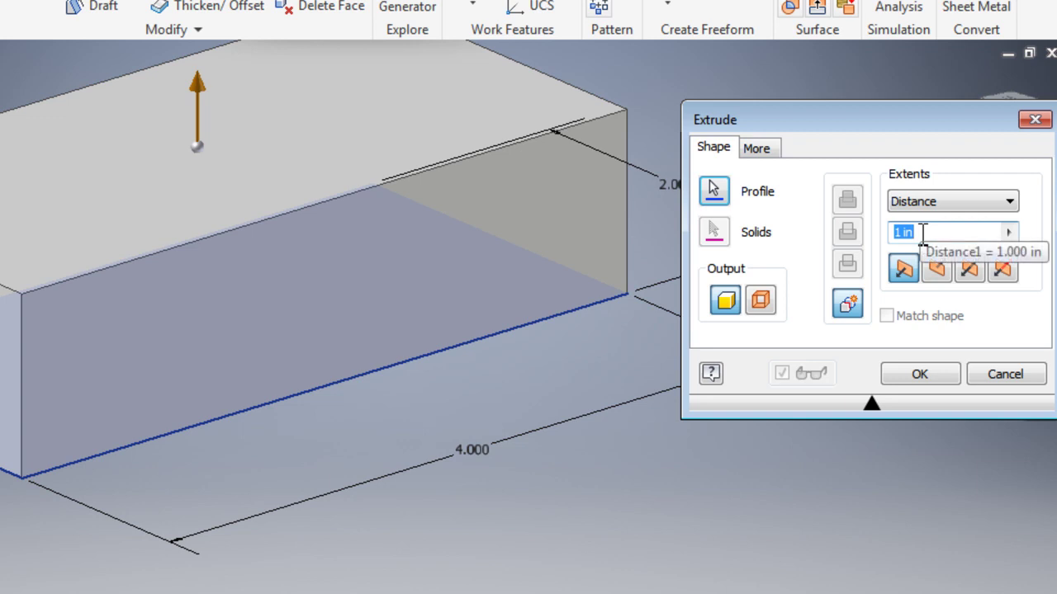
pyautogui.write('.5')
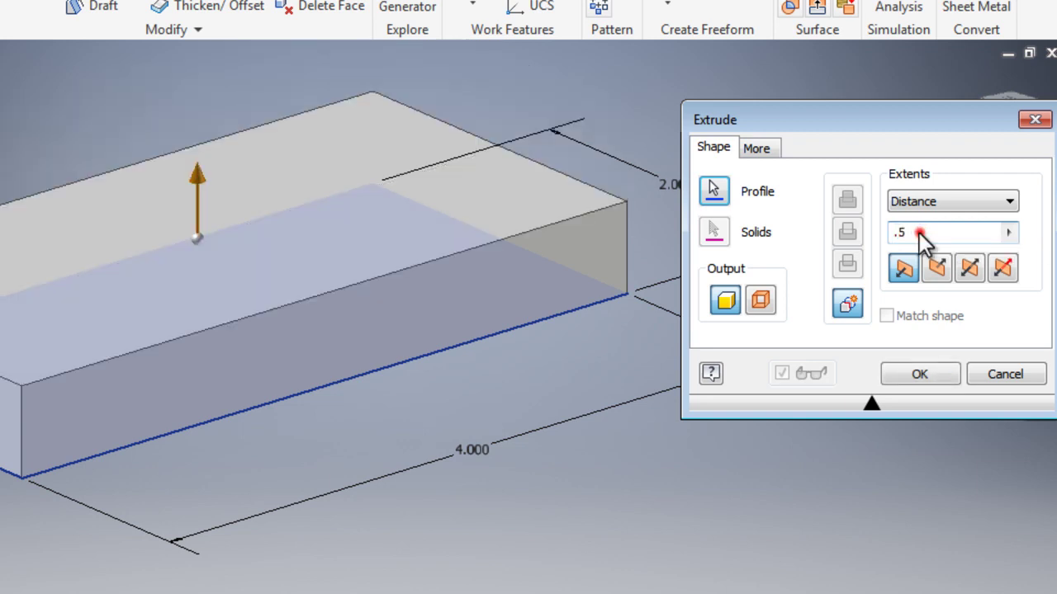
pyautogui.click(962, 232)
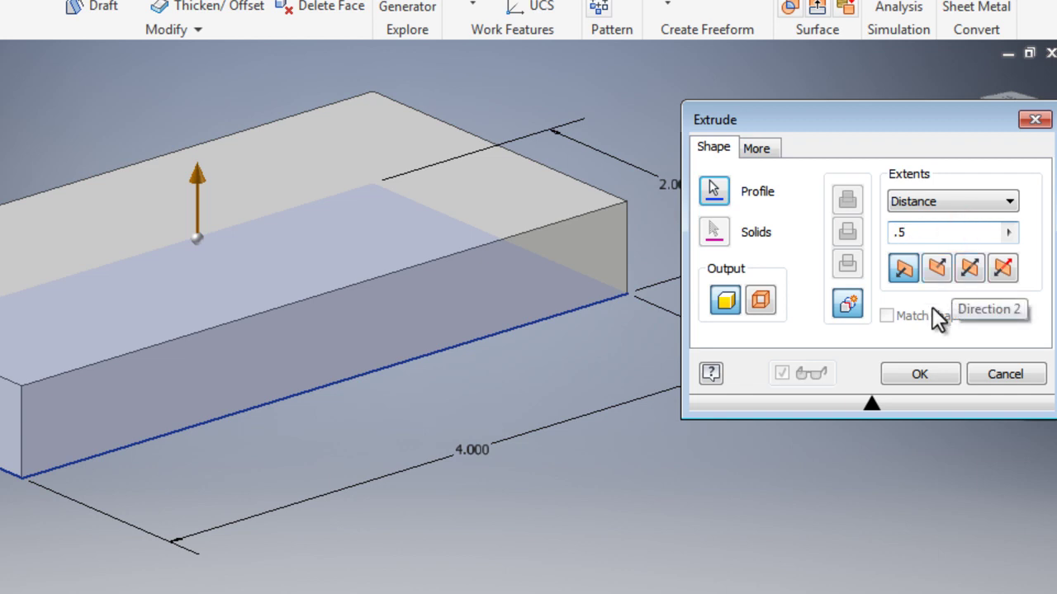
pyautogui.click(905, 378)
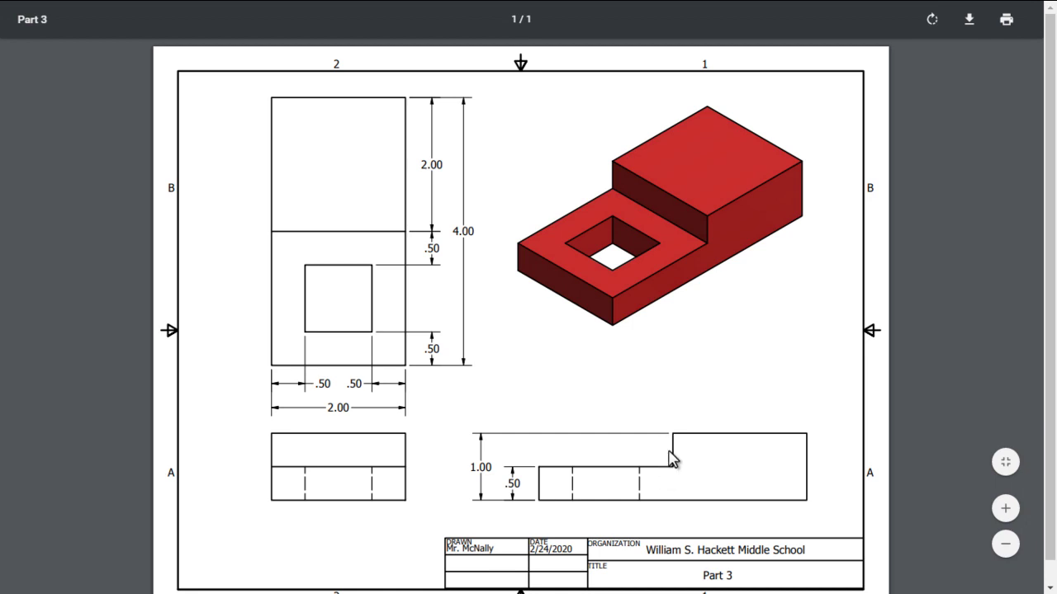
# Step: Start a second sketch on the block's top face and return to the home view
pyautogui.hotkey('alt', 'Tab')
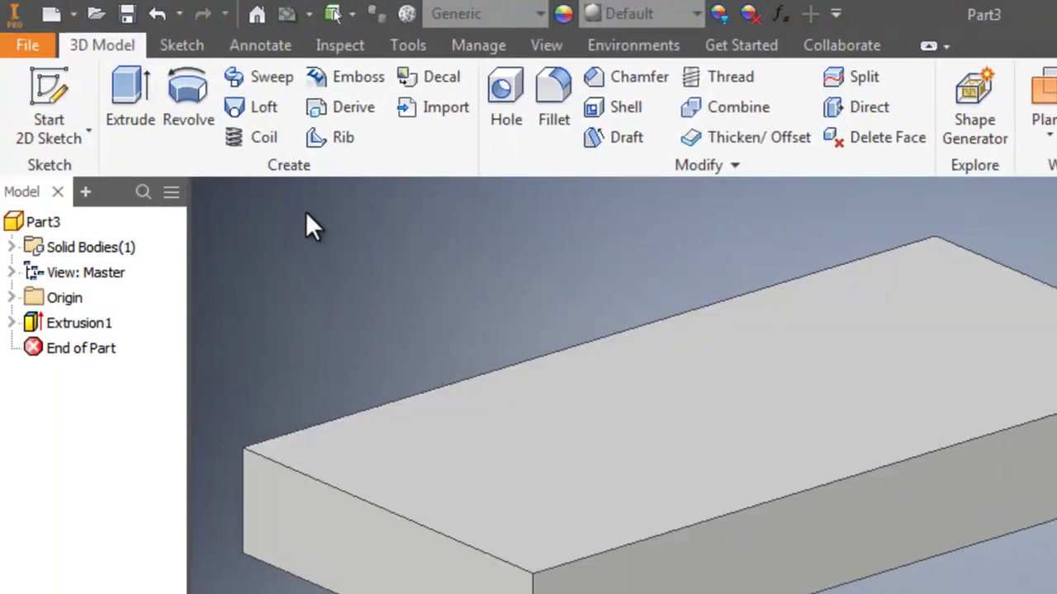
pyautogui.click(61, 82)
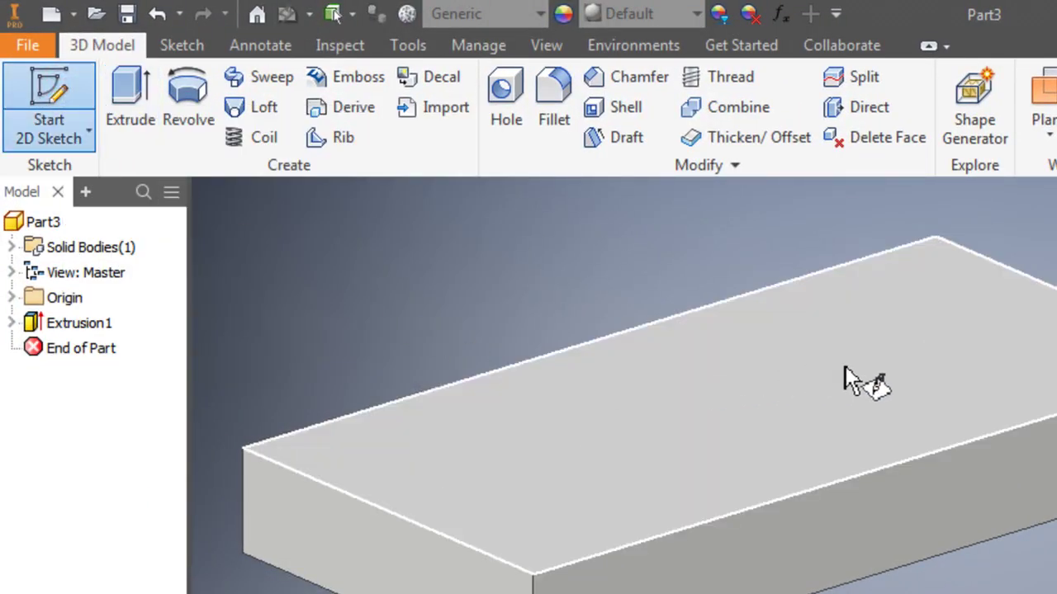
pyautogui.click(919, 353)
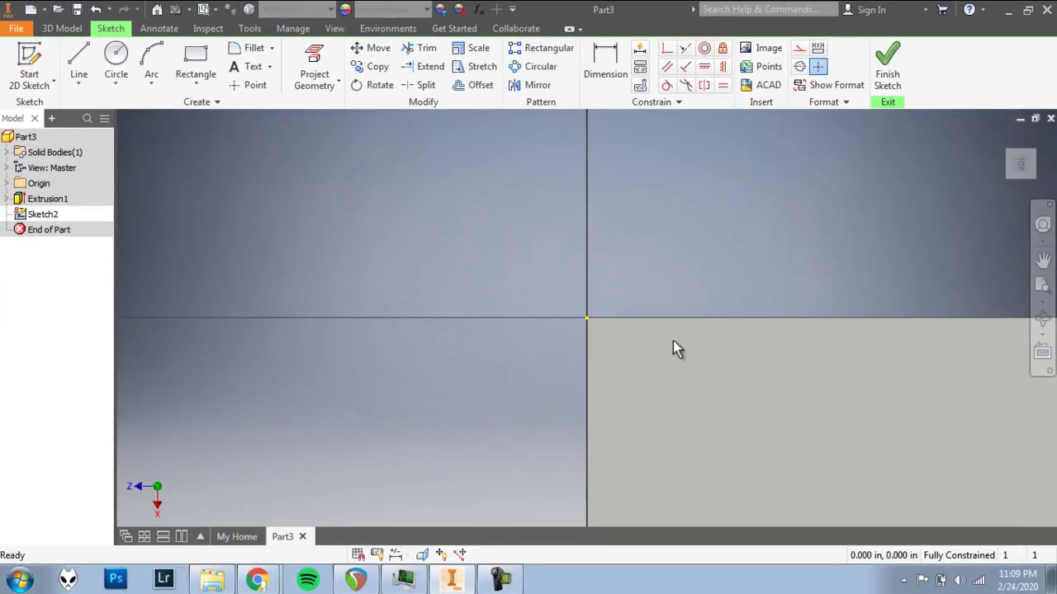
pyautogui.press('F2')
pyautogui.moveTo(995, 560)
pyautogui.mouseDown()
pyautogui.moveTo(766, 396)
pyautogui.moveTo(662, 350)
pyautogui.mouseUp()
pyautogui.moveTo(501, 265)
pyautogui.mouseDown()
pyautogui.moveTo(473, 255)
pyautogui.moveTo(473, 276)
pyautogui.mouseUp()
pyautogui.press('Escape')
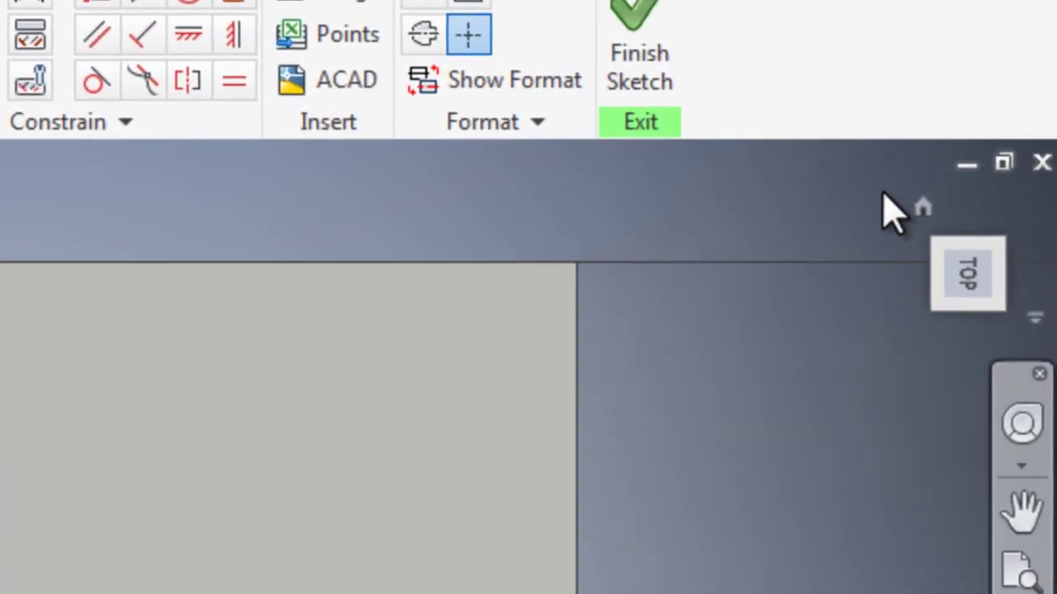
pyautogui.moveTo(1003, 137)
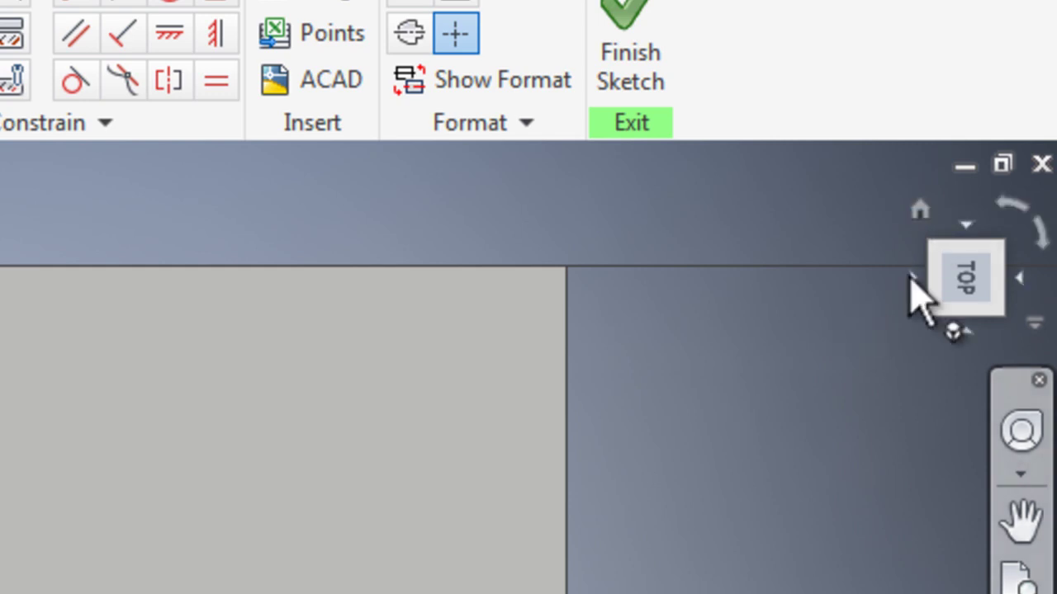
pyautogui.click(919, 213)
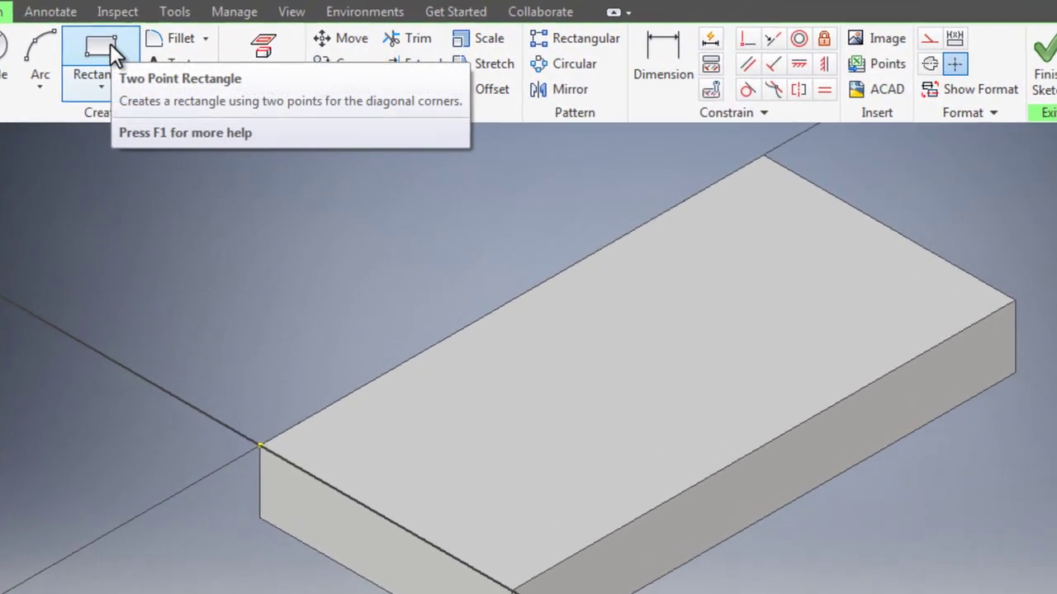
# Step: Draw a 2 by 2 inch square from the top face's corner, then check the drawing
pyautogui.click(202, 54)
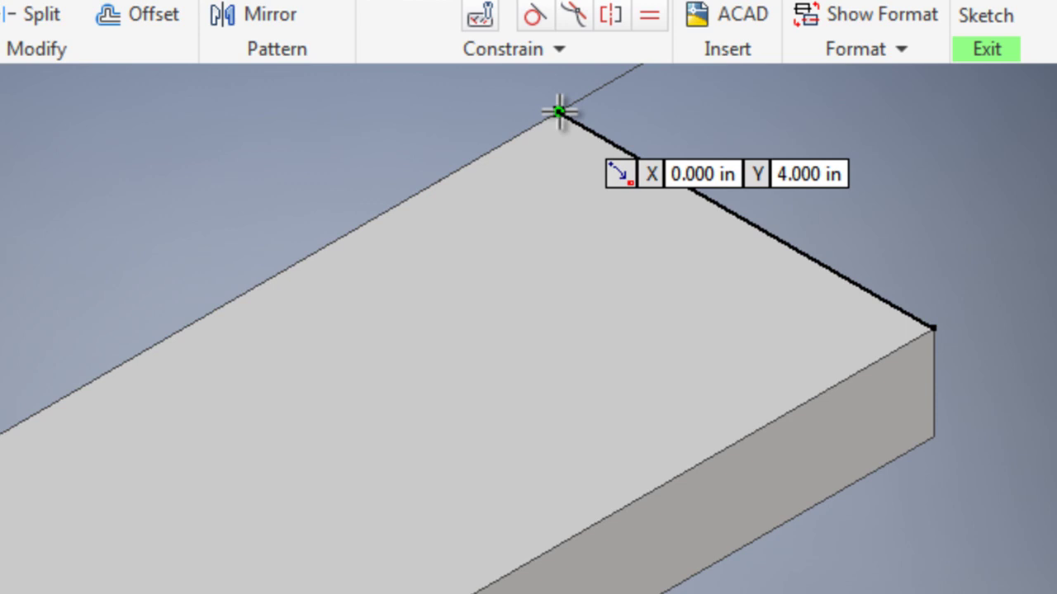
pyautogui.click(559, 110)
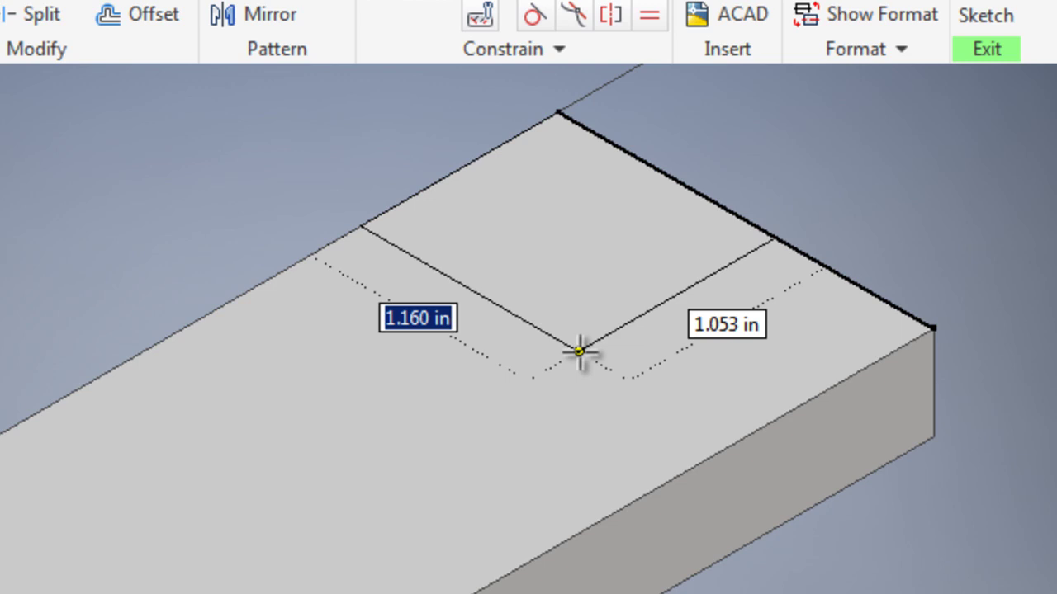
pyautogui.write('2')
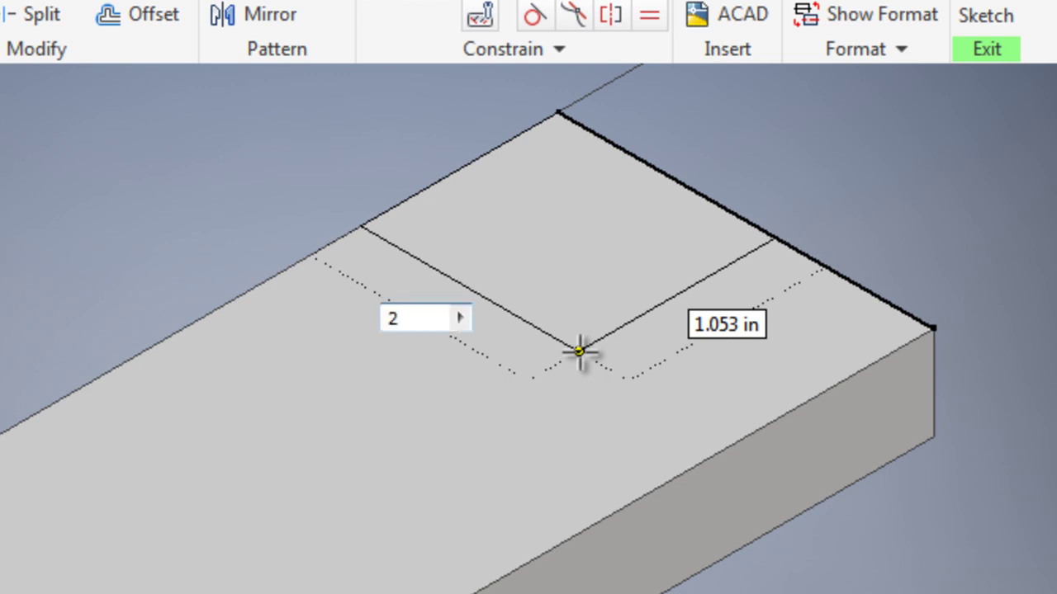
pyautogui.press('Tab')
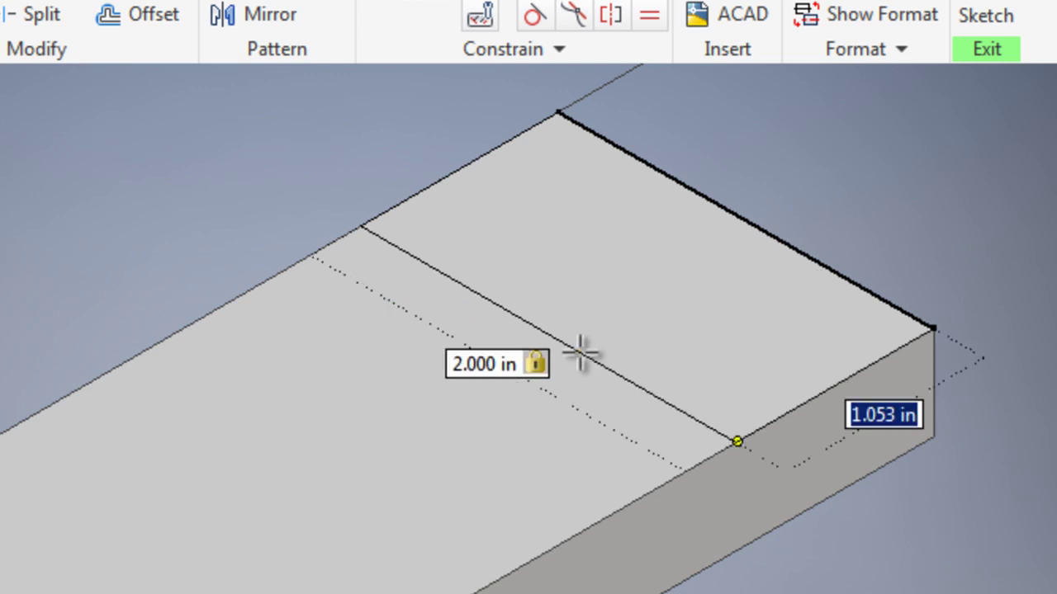
pyautogui.write('2')
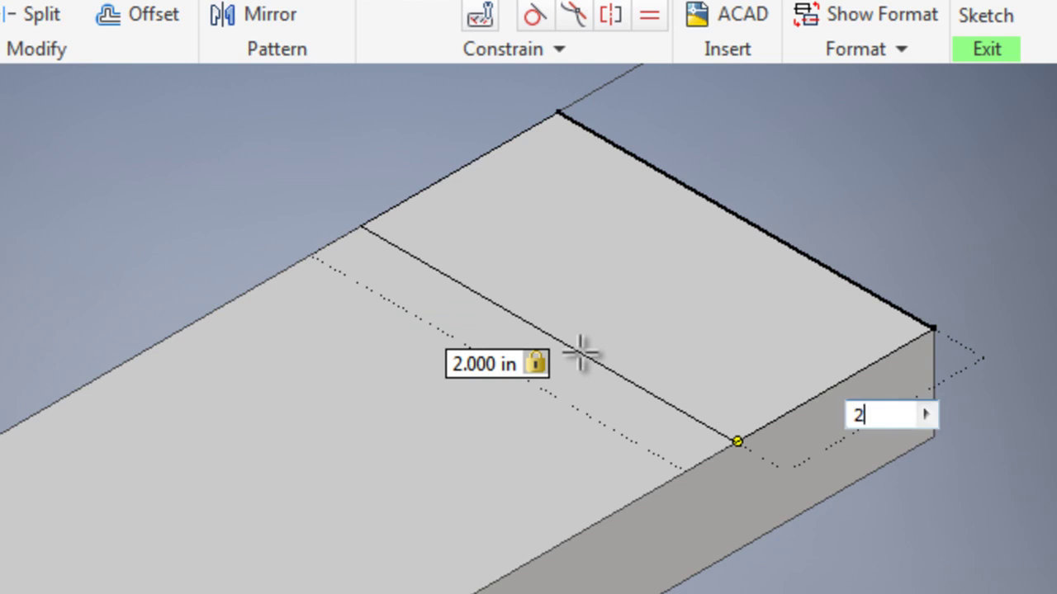
pyautogui.press('Return')
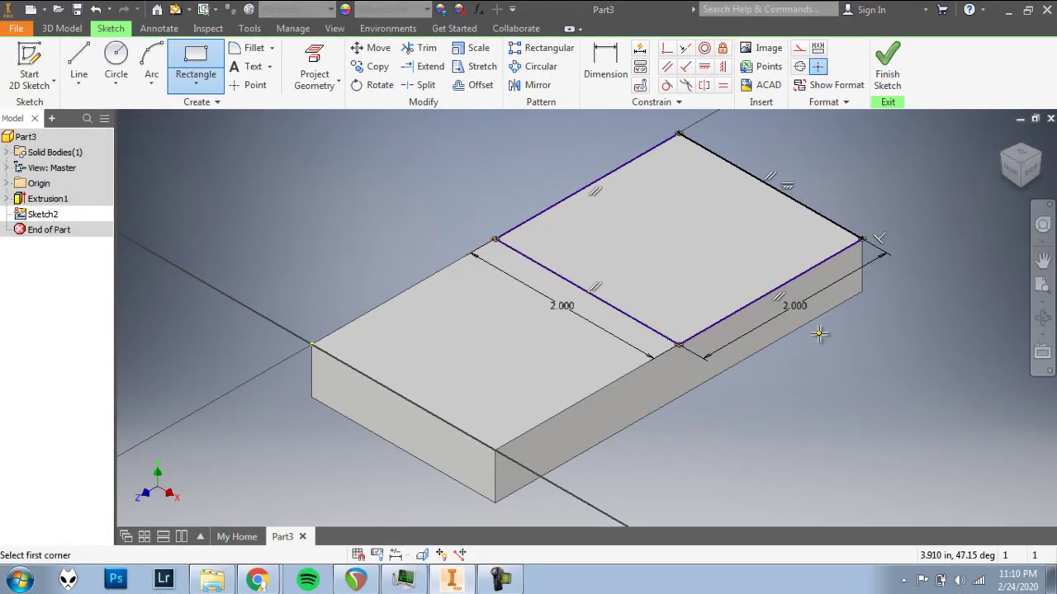
pyautogui.hotkey('alt', 'Tab')
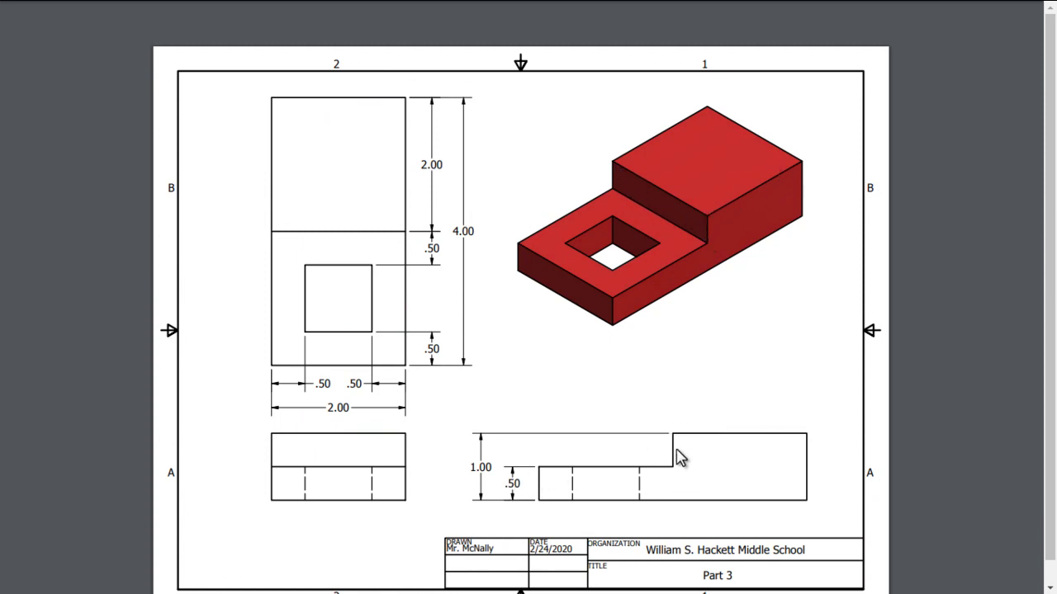
# Step: Finish the square sketch and extrude it 0.5 in to form the step
pyautogui.hotkey('alt', 'Tab')
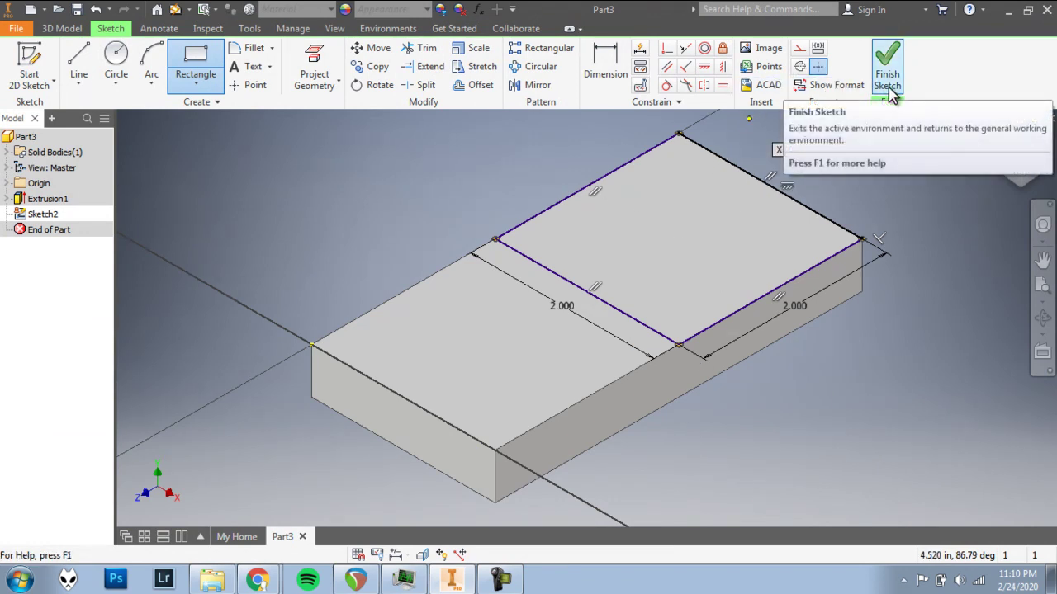
pyautogui.click(889, 92)
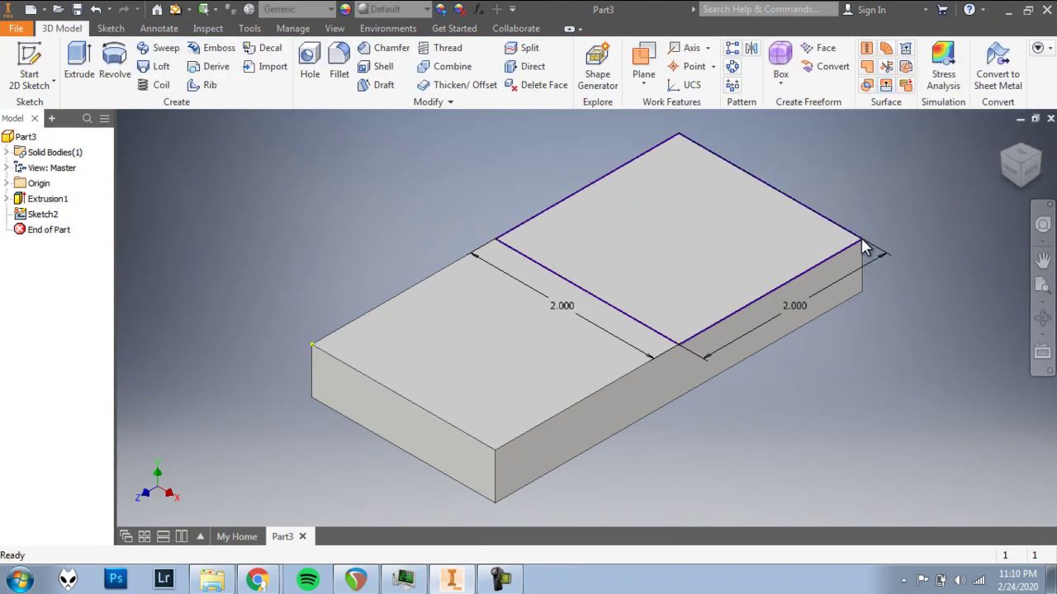
pyautogui.click(80, 58)
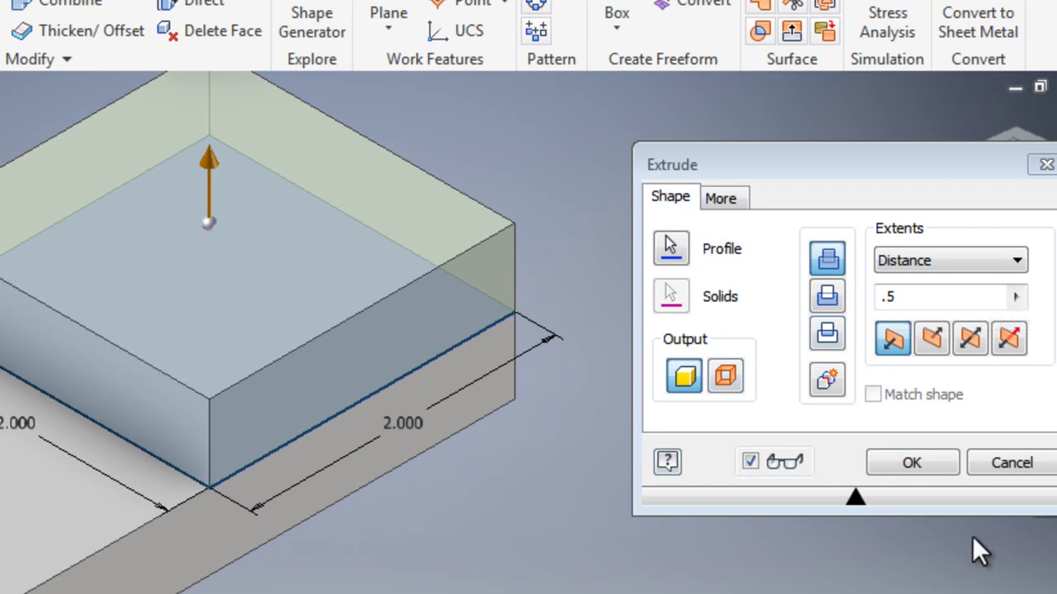
pyautogui.click(911, 460)
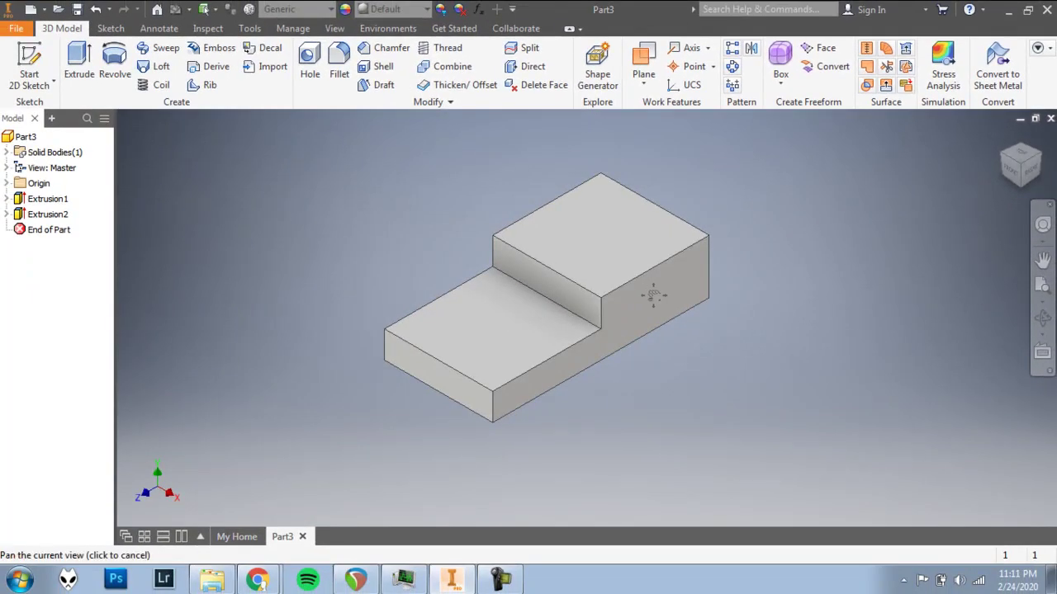
pyautogui.scroll(5, 700, 291)
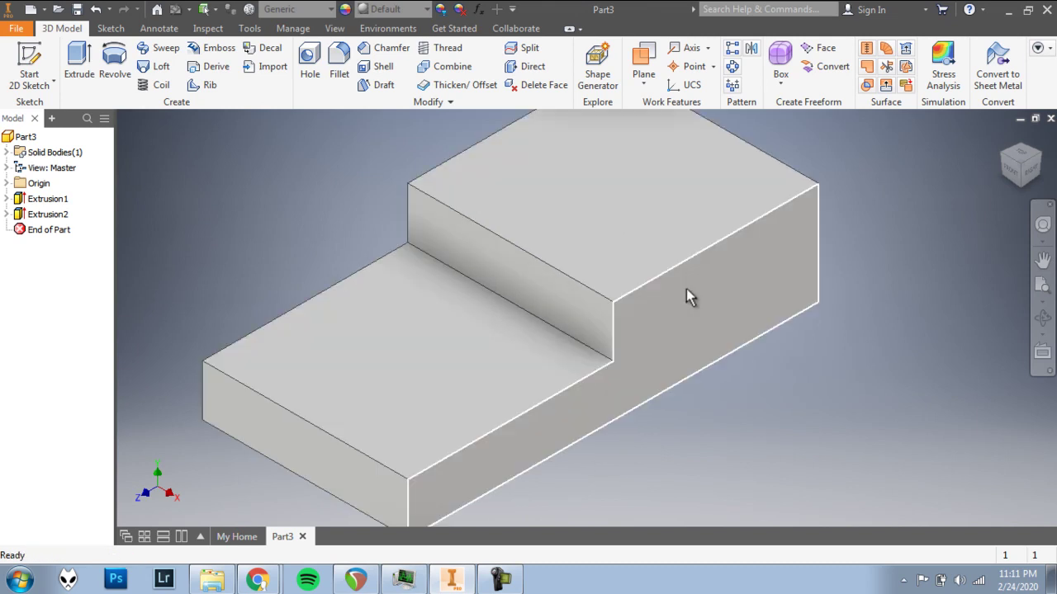
pyautogui.moveTo(684, 287)
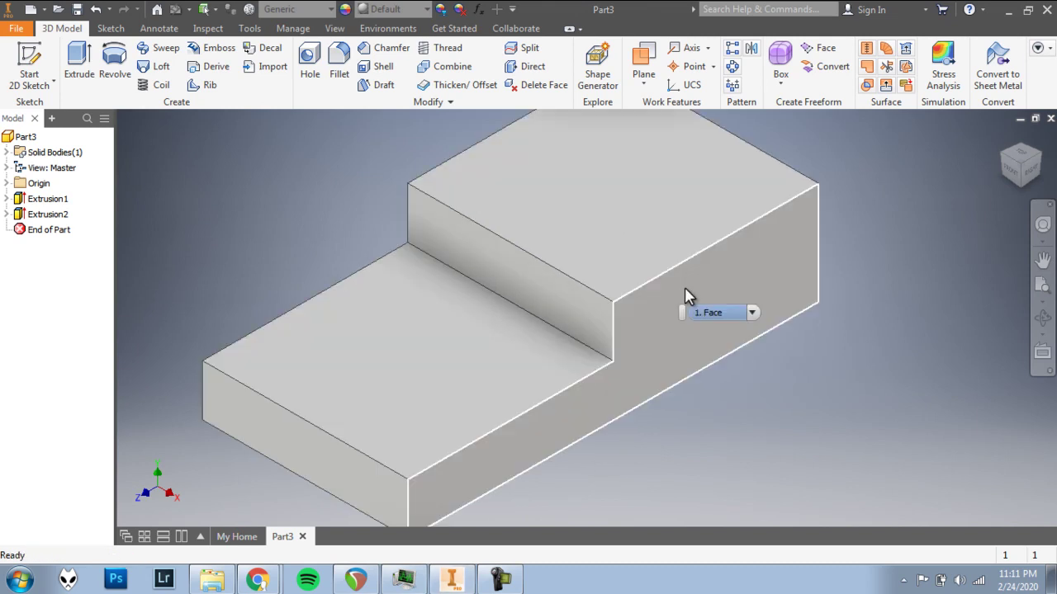
pyautogui.hotkey('alt', 'Tab')
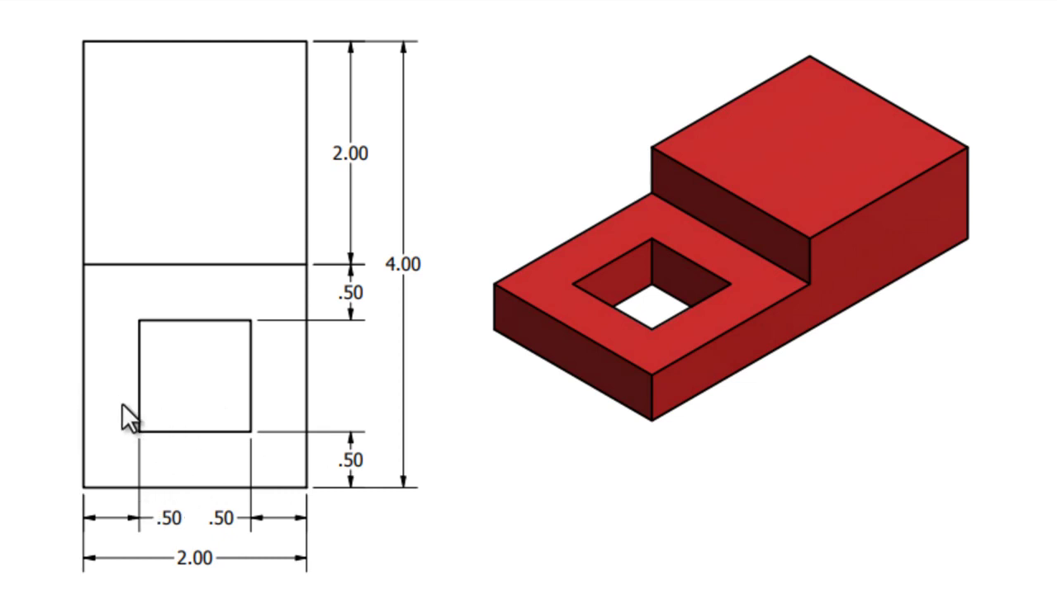
pyautogui.hotkey('alt', 'Tab')
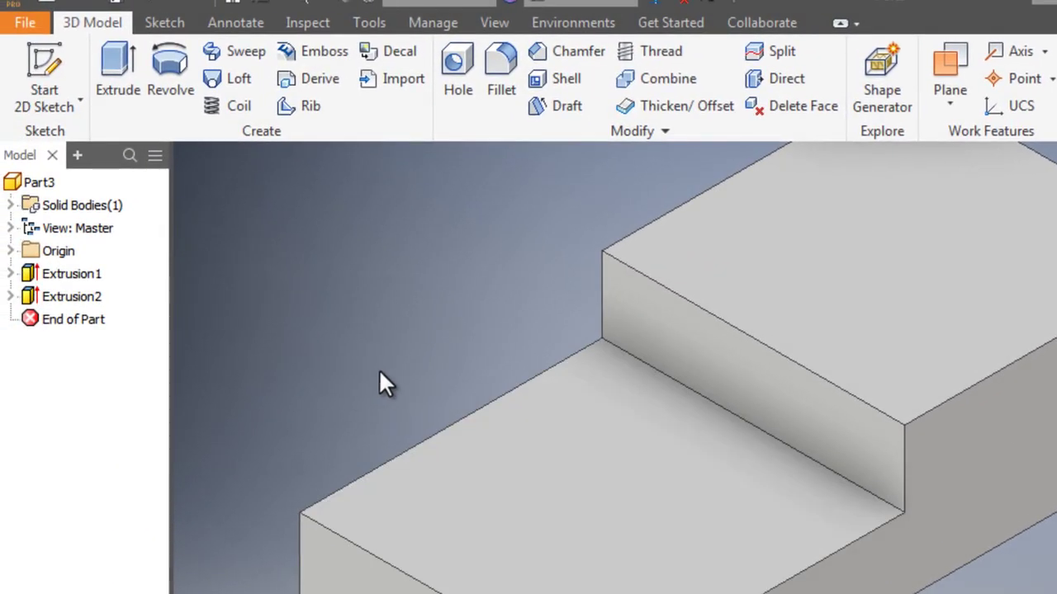
# Step: Start a sketch on the lower top face and draw a rough hole rectangle on it
pyautogui.click(53, 59)
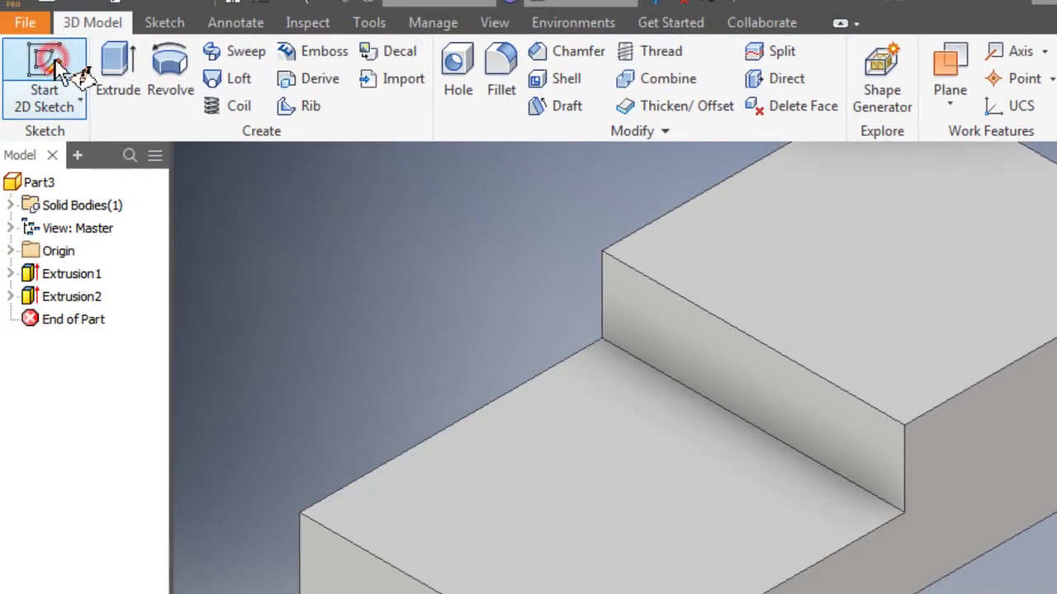
pyautogui.click(598, 466)
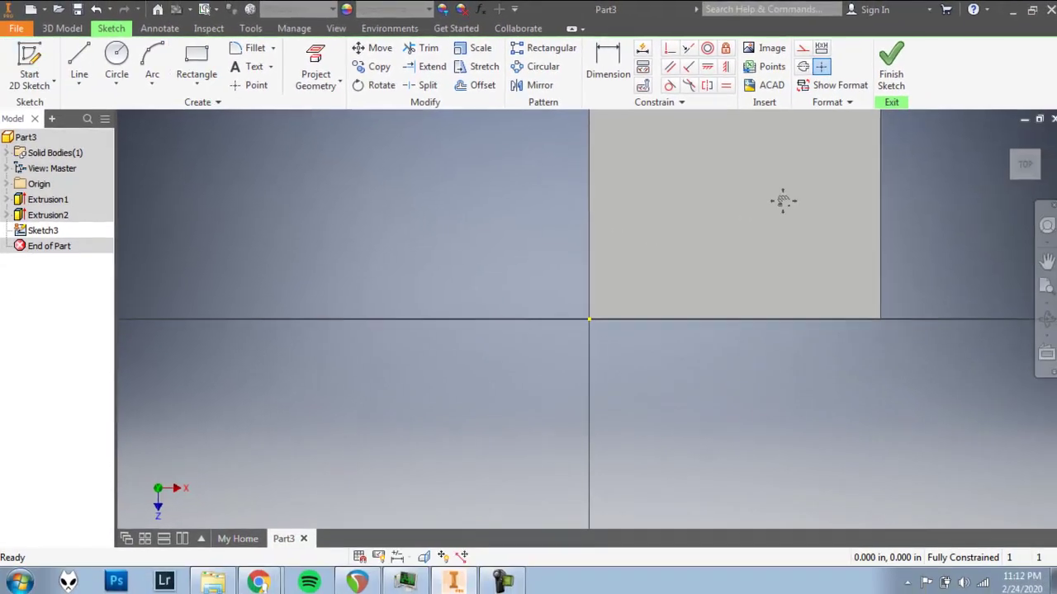
pyautogui.moveTo(1008, 248); pyautogui.dragTo(821, 423, button='middle')
pyautogui.moveTo(634, 336)
pyautogui.mouseDown(button='middle')
pyautogui.moveTo(603, 309)
pyautogui.moveTo(615, 325)
pyautogui.mouseUp(button='middle')
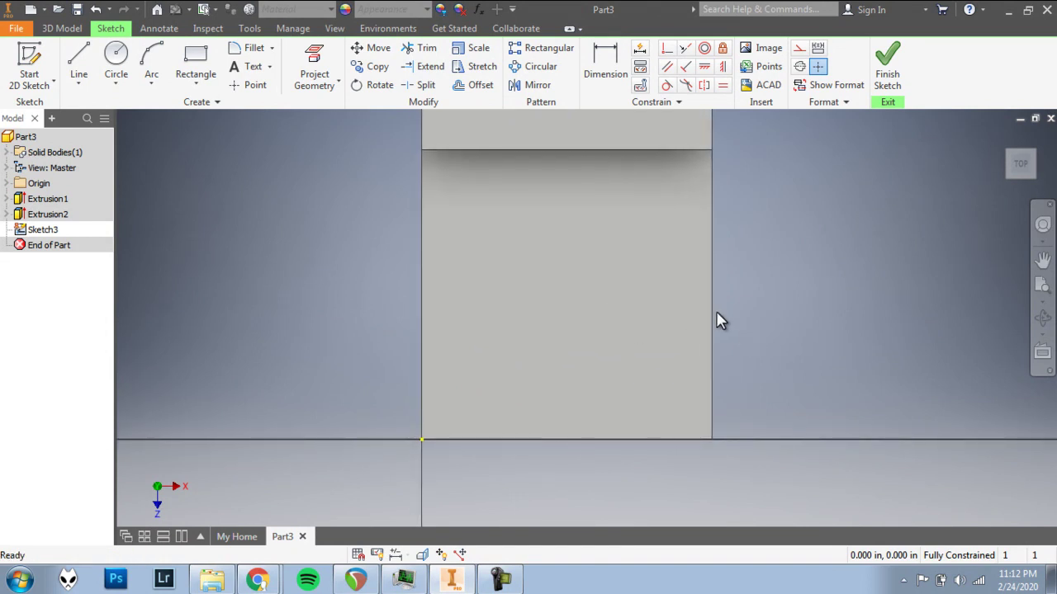
pyautogui.click(196, 55)
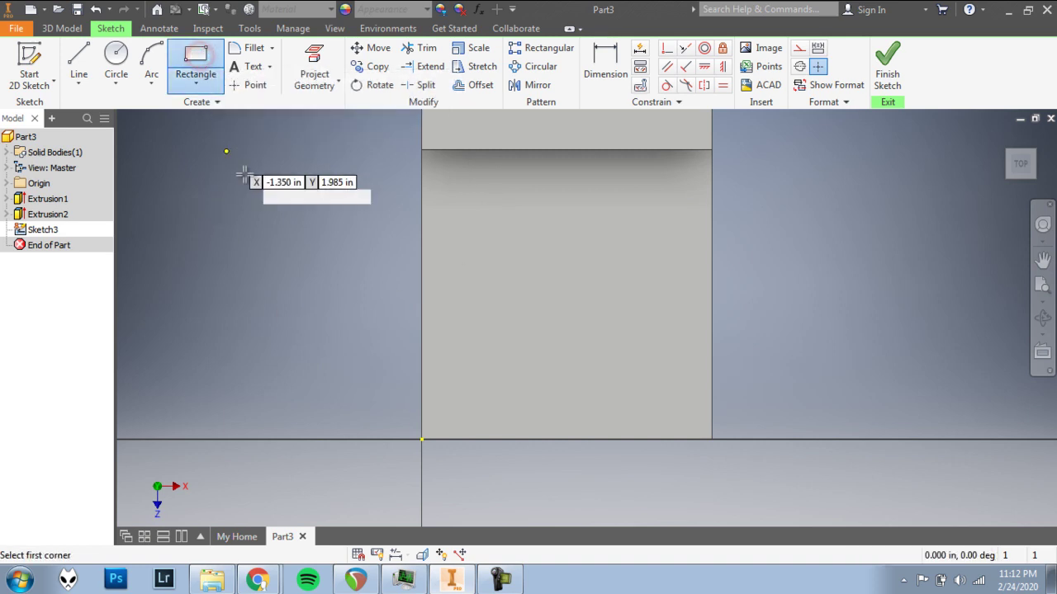
pyautogui.click(476, 218)
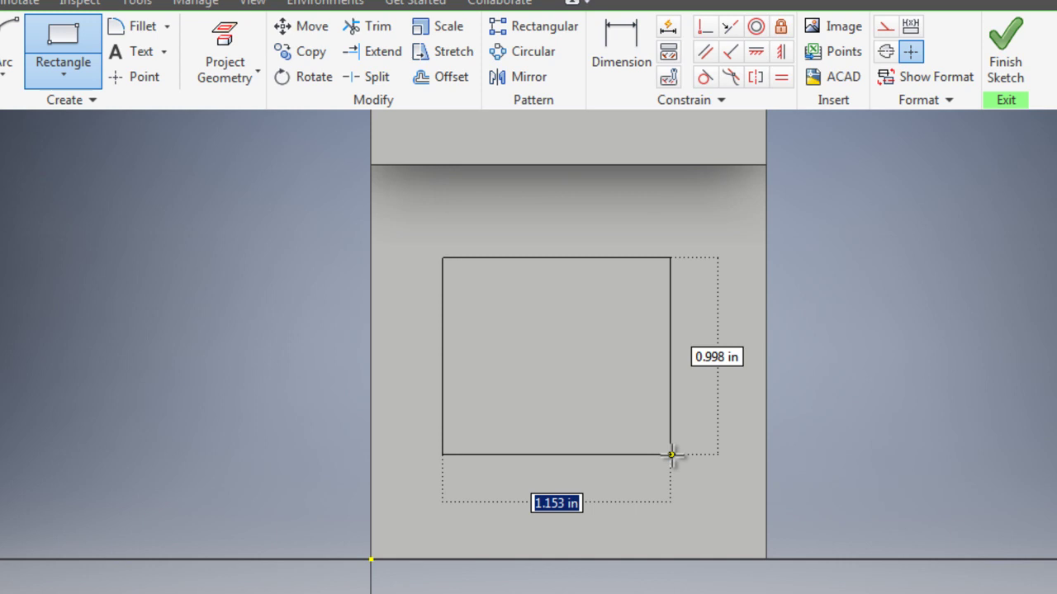
pyautogui.click(671, 454)
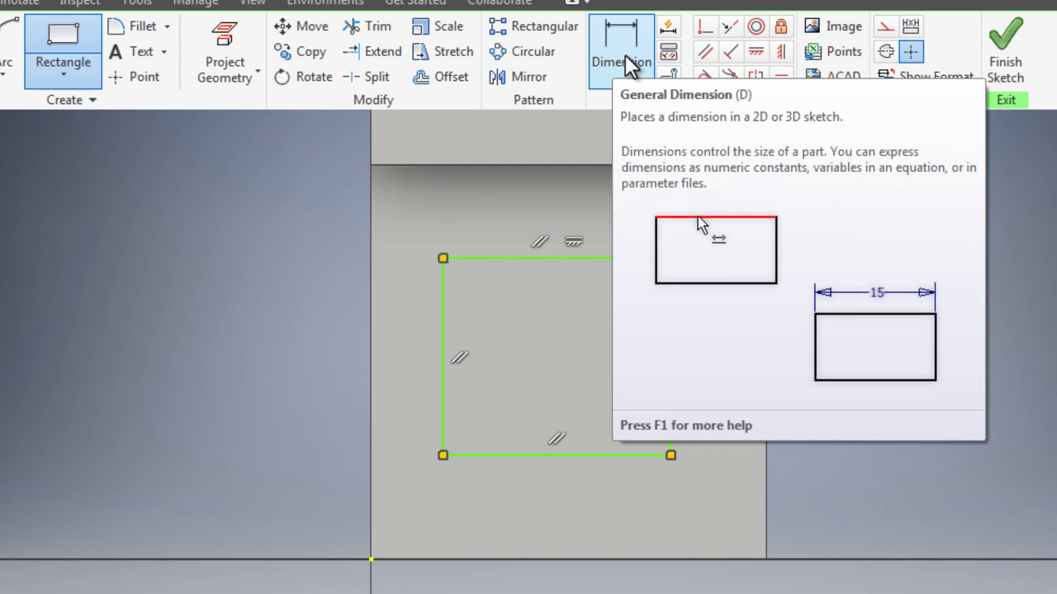
# Step: Dimension the rectangle's left side 0.5 in from the block's left edge
pyautogui.click(624, 55)
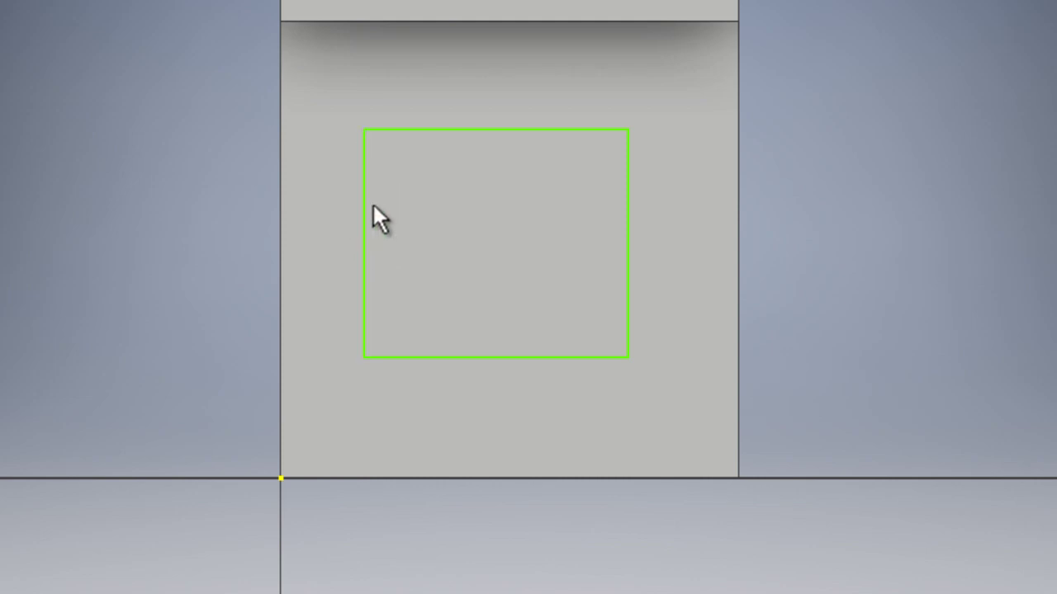
pyautogui.click(364, 234)
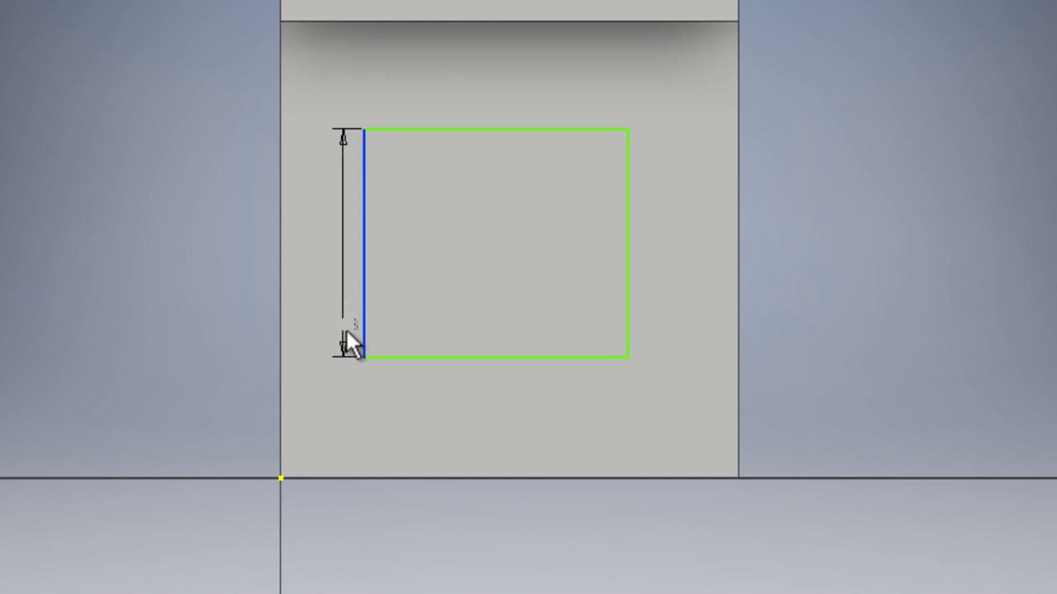
pyautogui.click(283, 239)
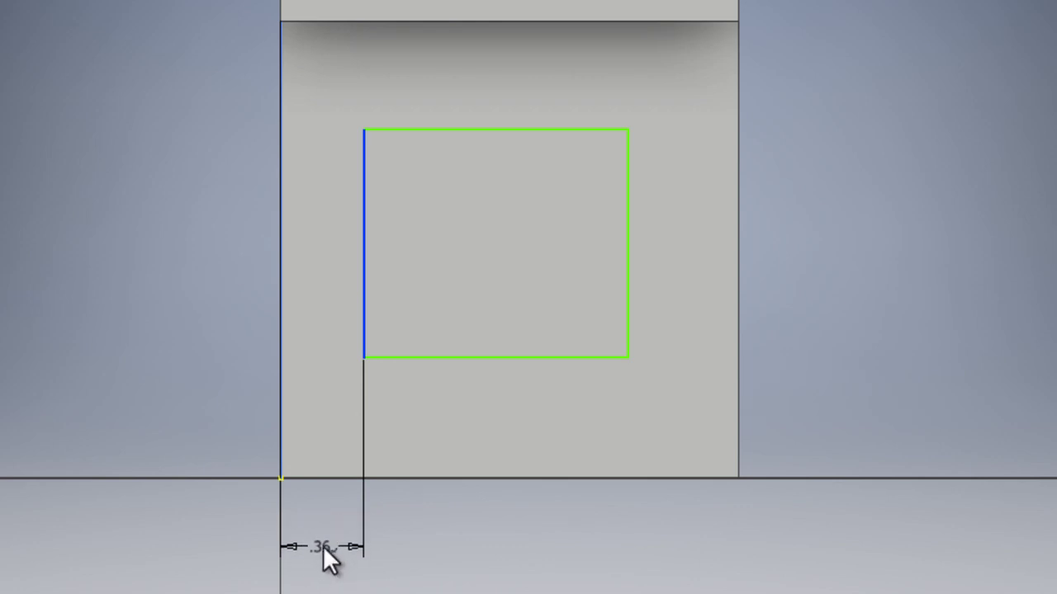
pyautogui.click(323, 545)
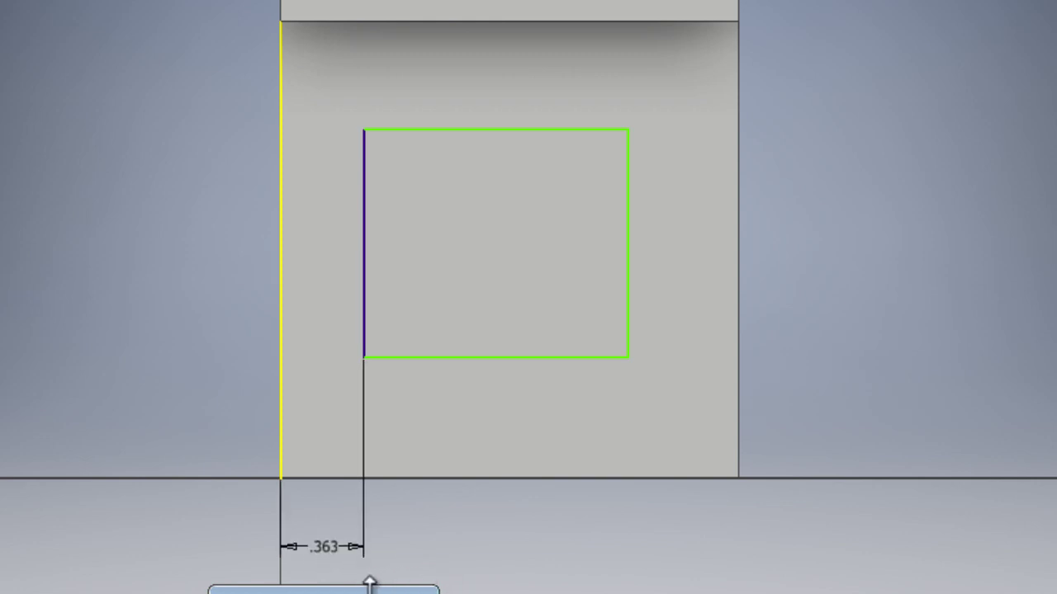
pyautogui.moveTo(363, 591); pyautogui.dragTo(360, 442)
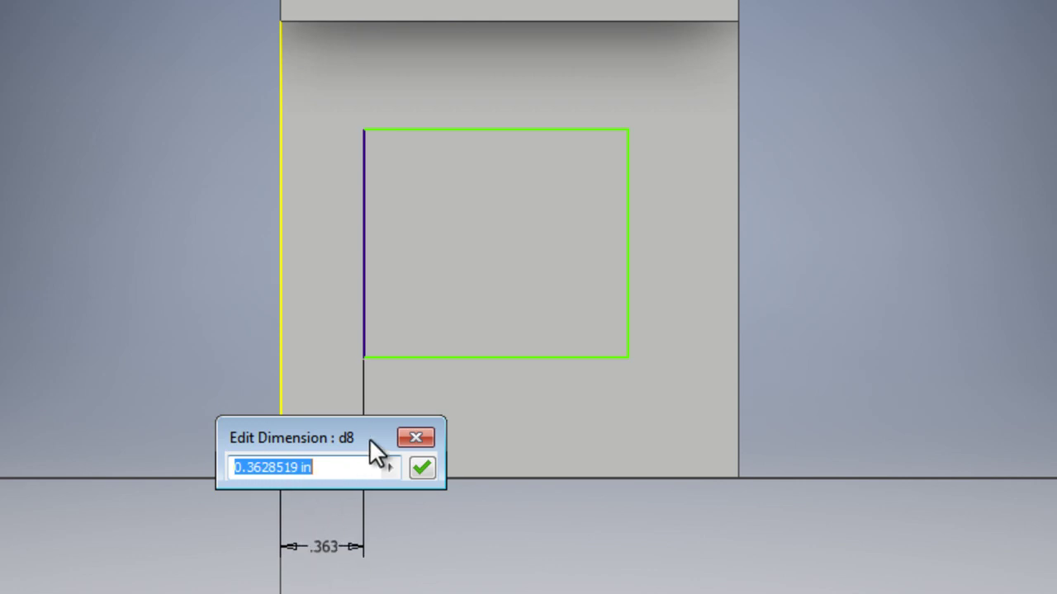
pyautogui.hotkey('alt', 'Tab')
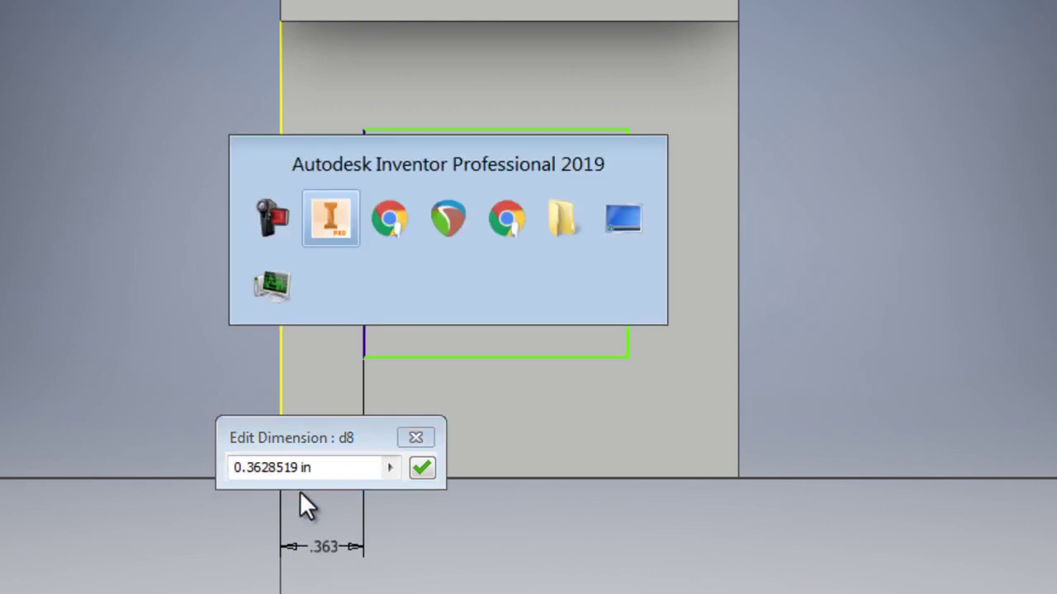
pyautogui.hotkey('alt', 'Tab')
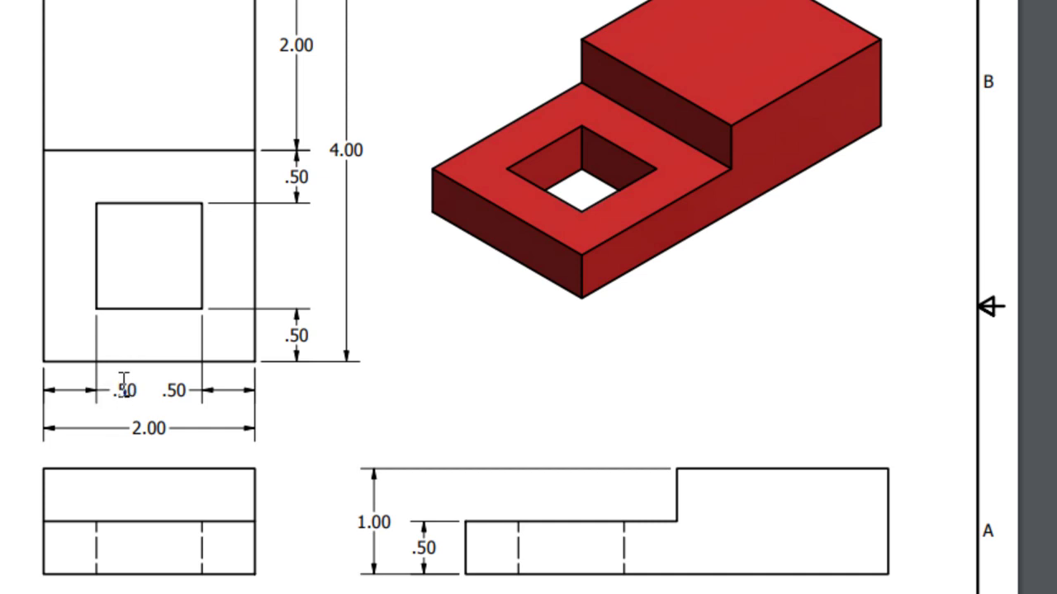
pyautogui.hotkey('alt', 'Tab')
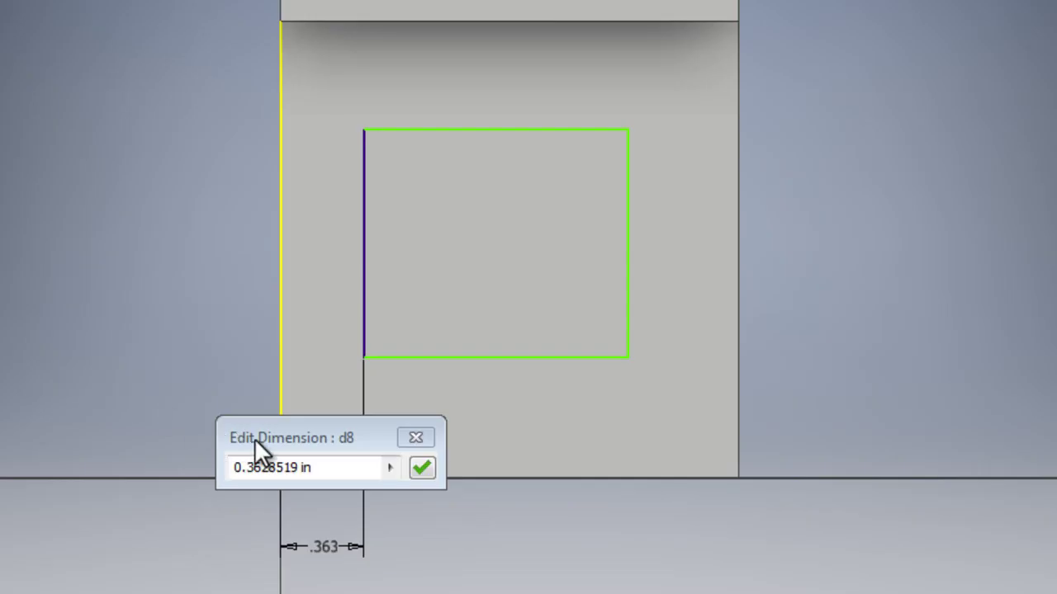
pyautogui.moveTo(237, 467); pyautogui.dragTo(330, 467)
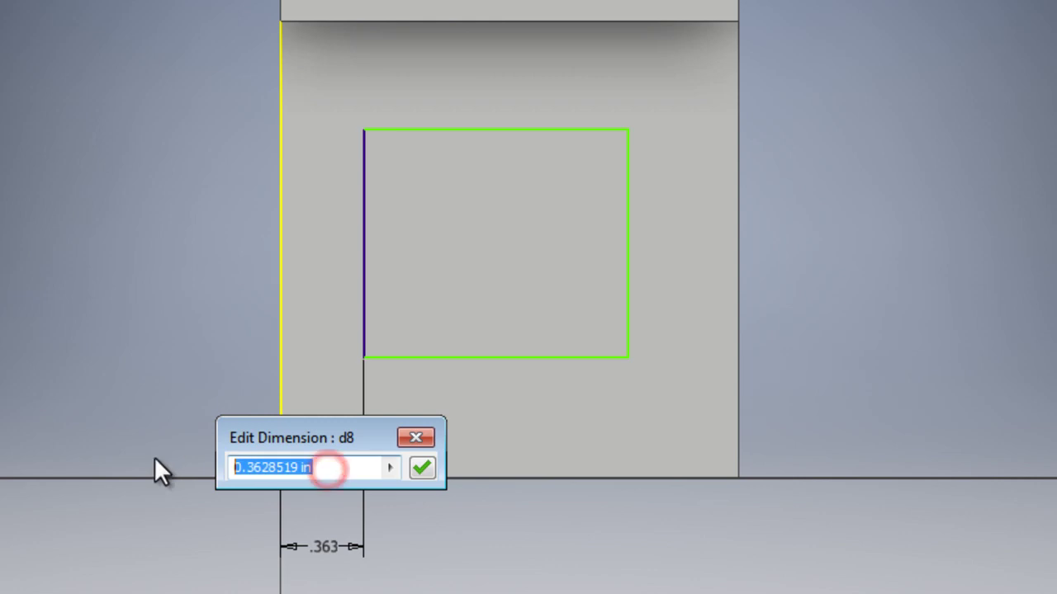
pyautogui.write('.5')
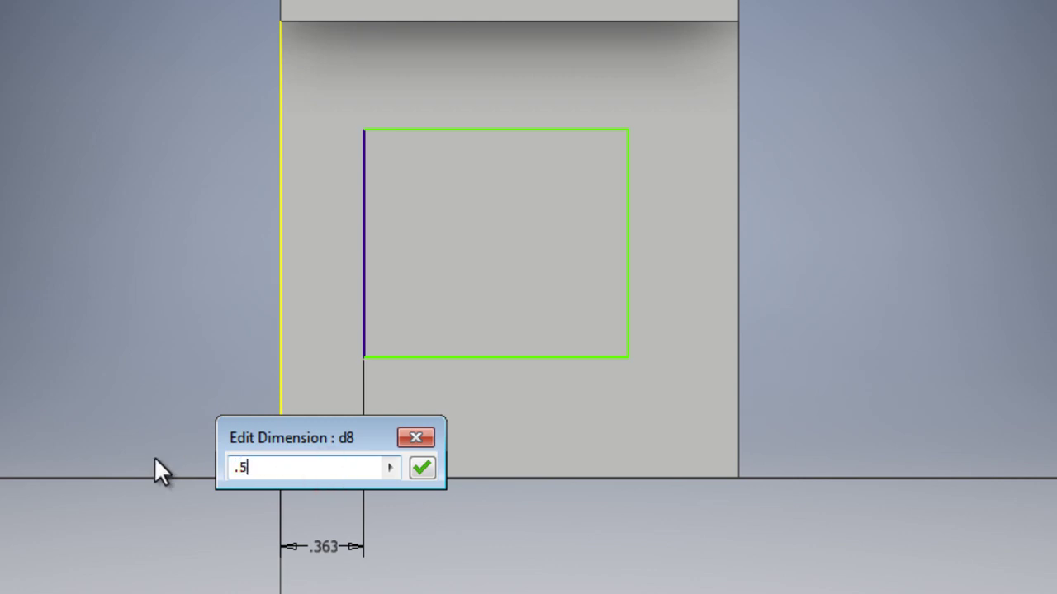
pyautogui.press('Return')
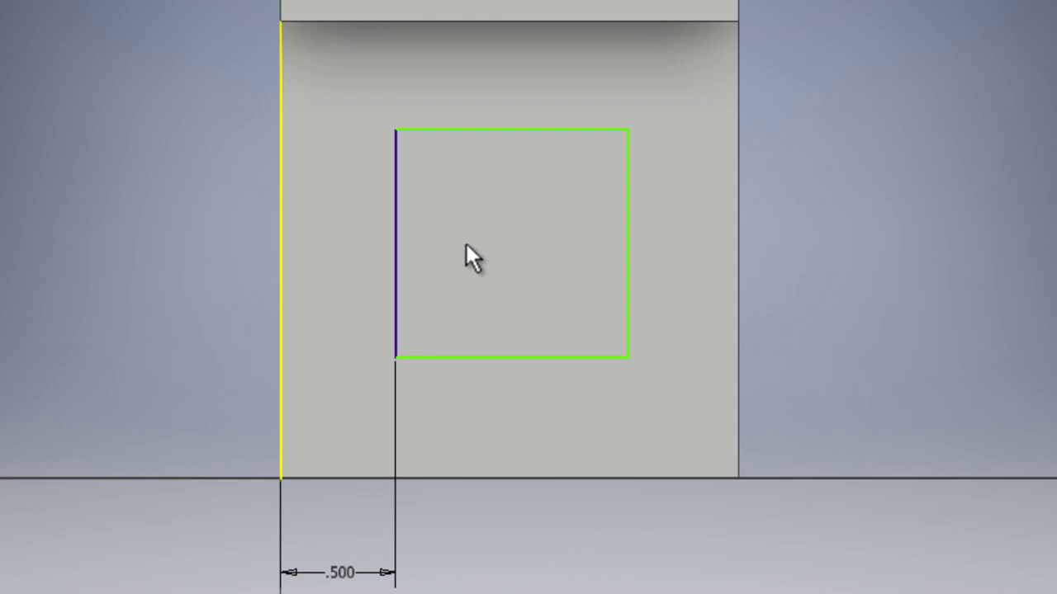
# Step: Dimension the rectangle's bottom side 0.5 in from the block's bottom edge
pyautogui.click(483, 357)
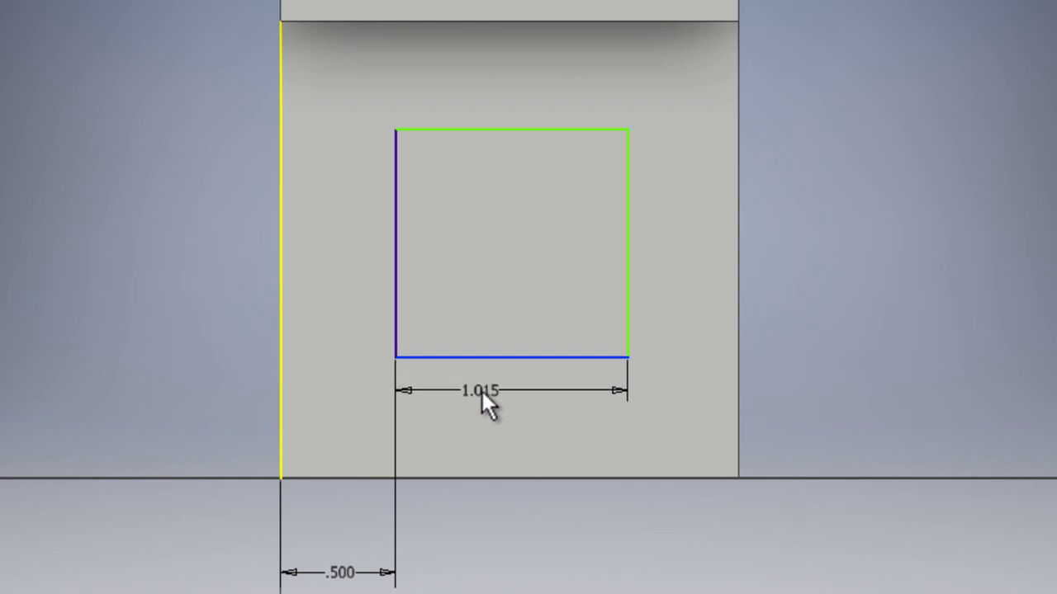
pyautogui.click(473, 476)
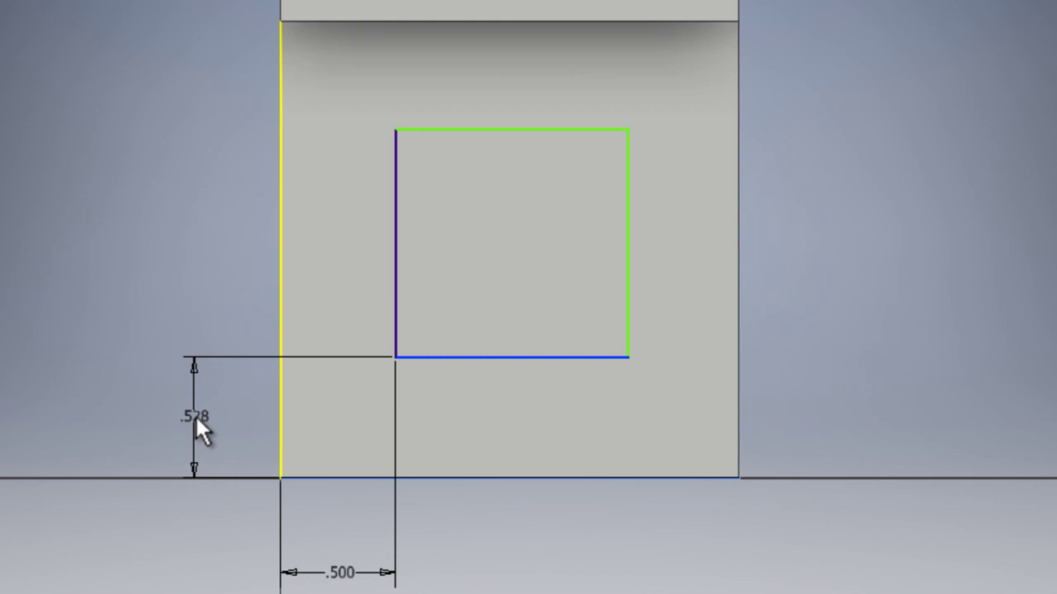
pyautogui.click(194, 415)
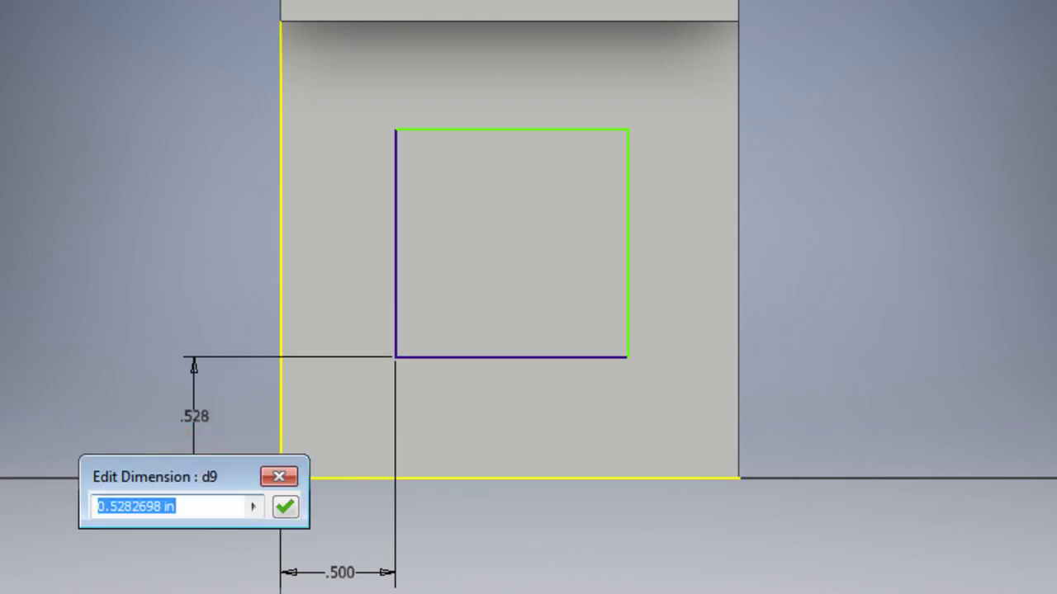
pyautogui.write('.5')
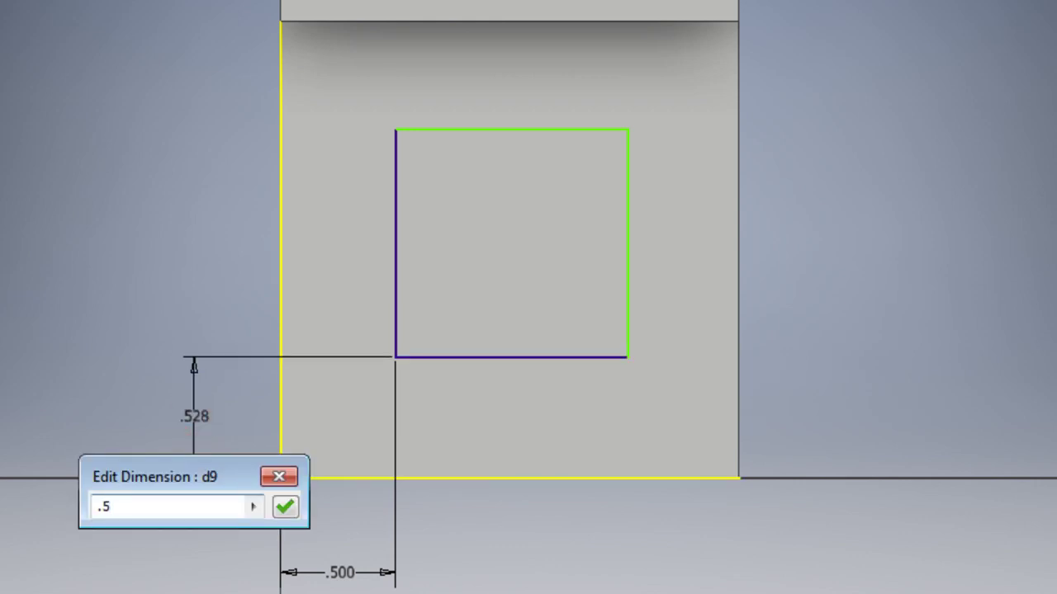
pyautogui.press('Return')
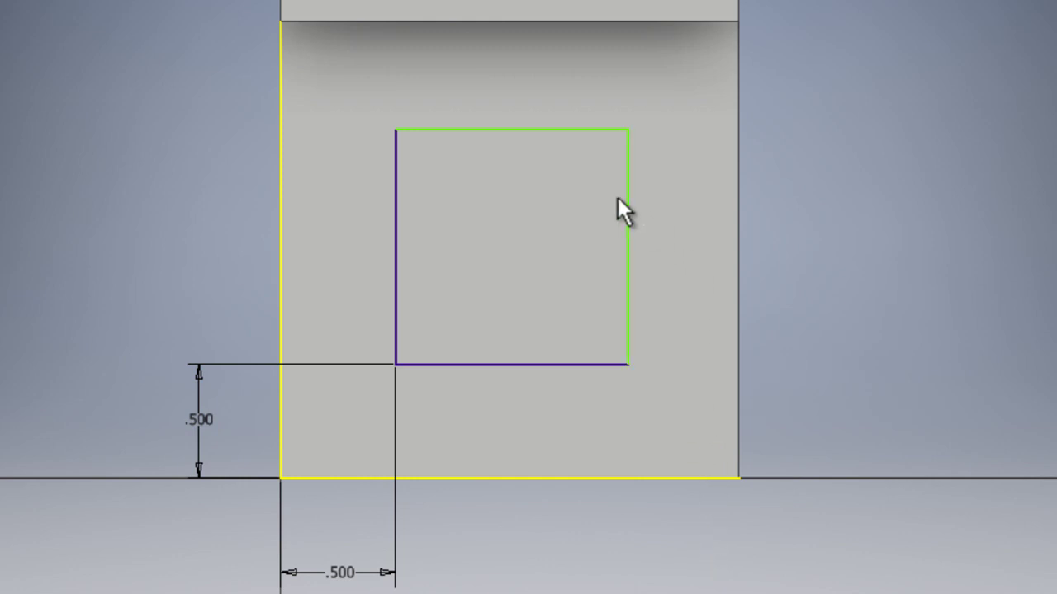
# Step: Dimension the rectangle's right side 0.5 in from the block's right edge
pyautogui.click(627, 242)
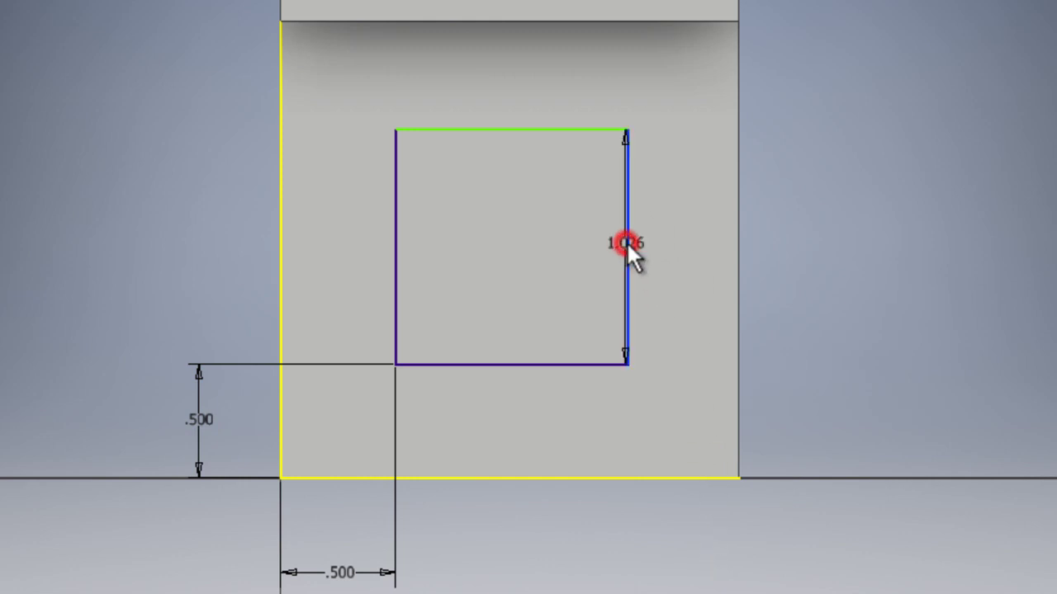
pyautogui.click(737, 259)
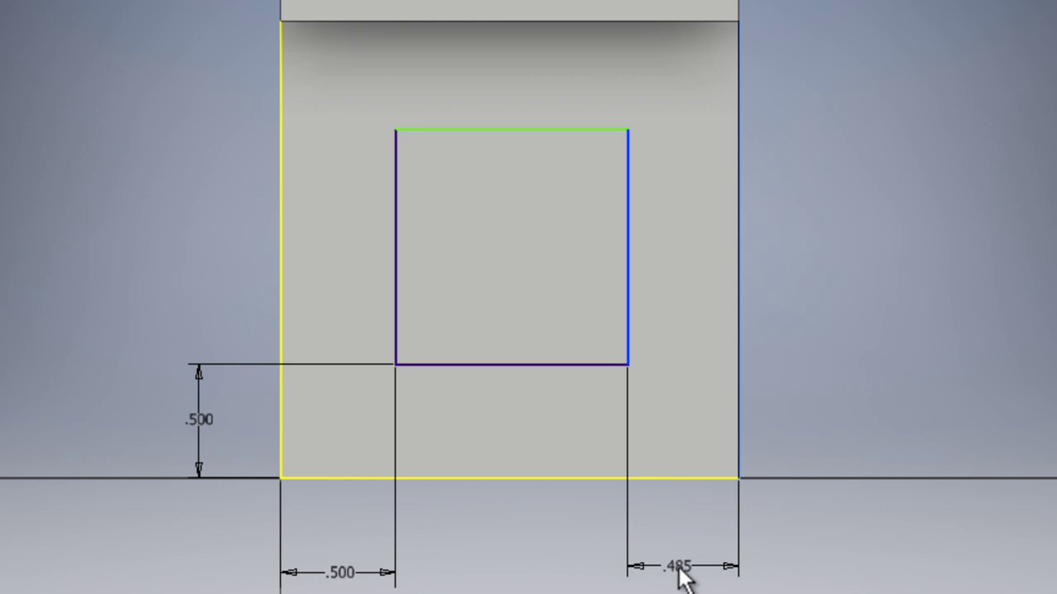
pyautogui.click(678, 567)
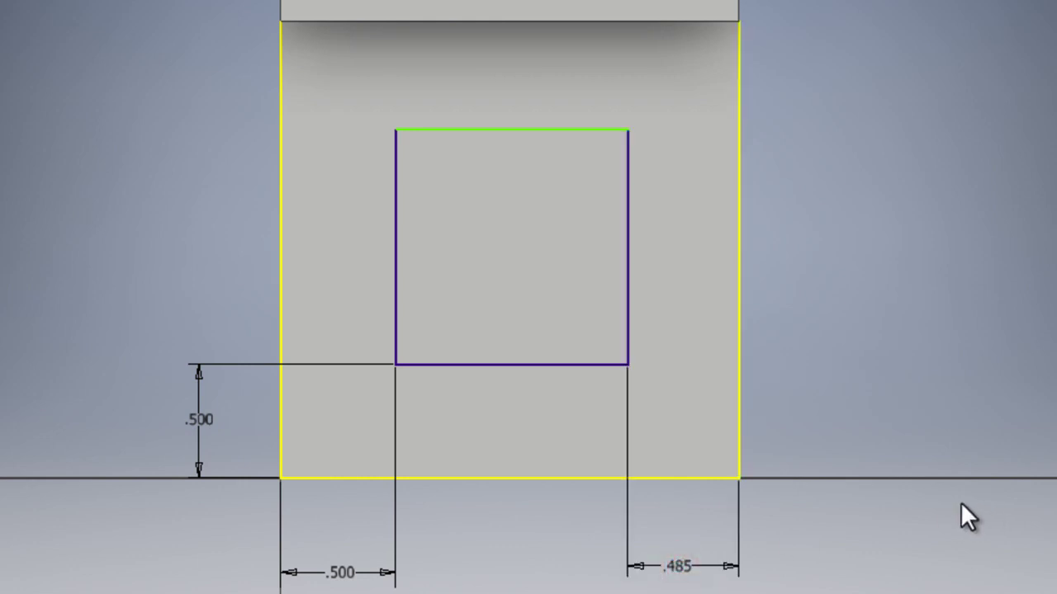
pyautogui.press('Return')
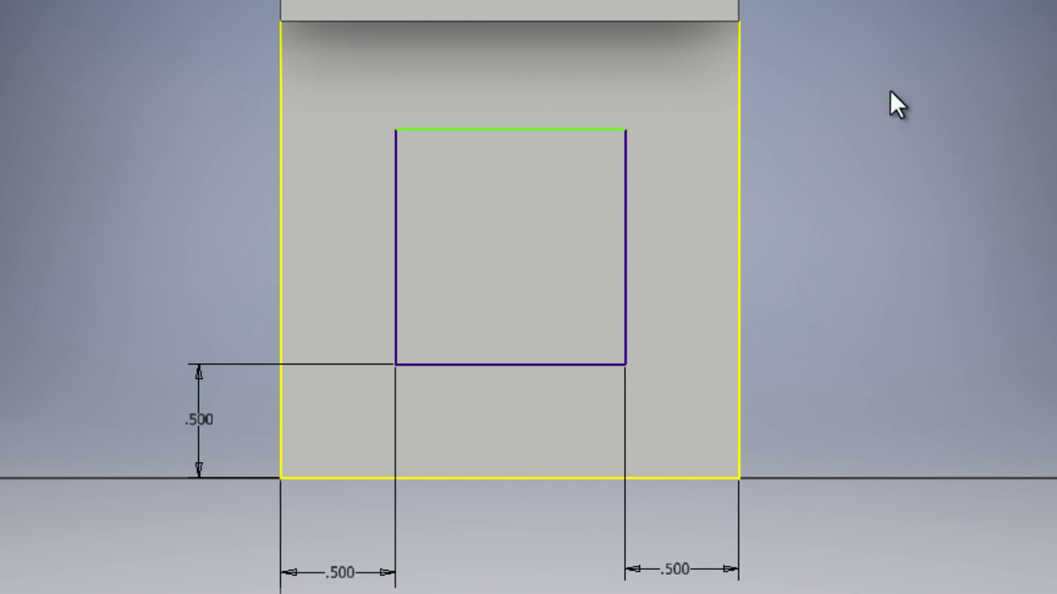
# Step: Dimension the rectangle's top side 0.5 in from the block's top edge
pyautogui.click(490, 129)
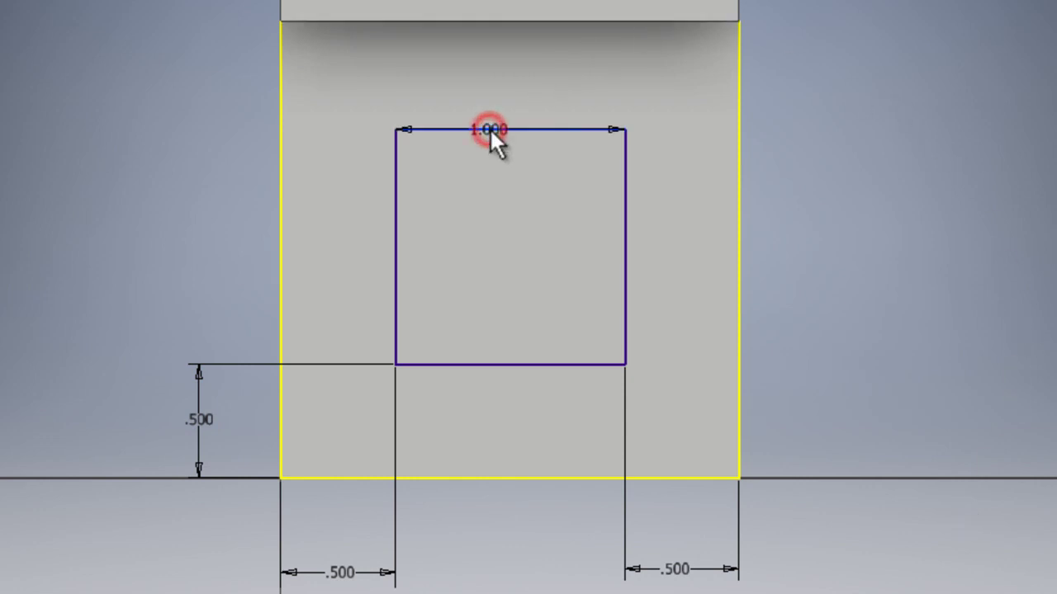
pyautogui.click(497, 21)
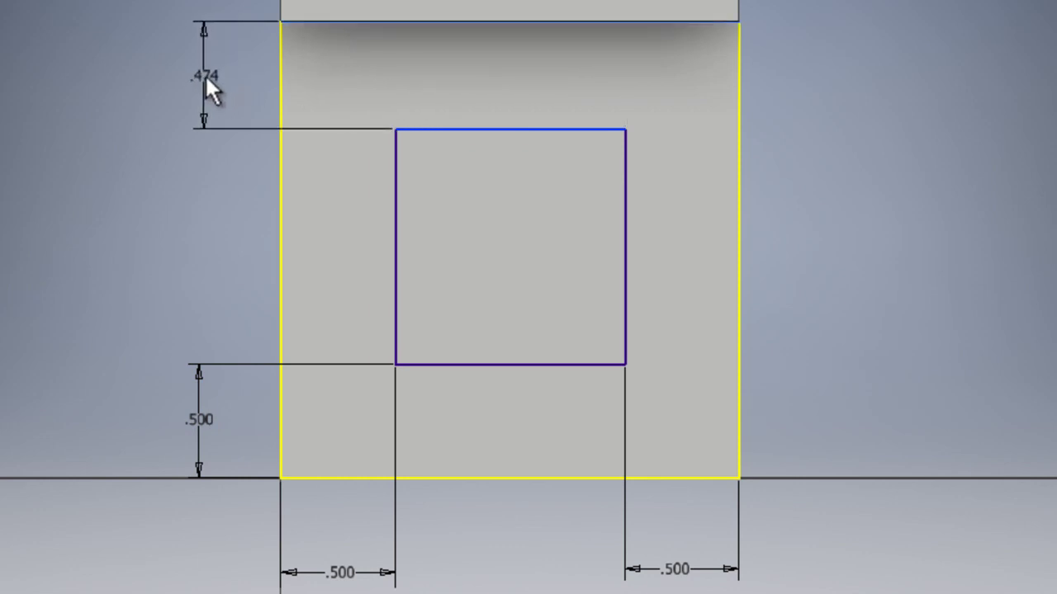
pyautogui.click(206, 81)
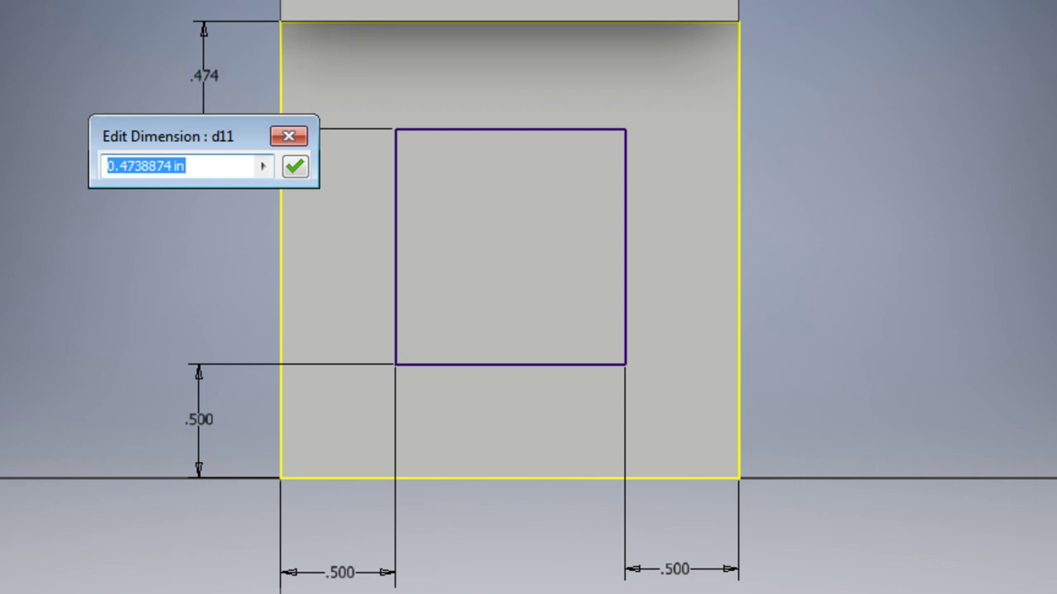
pyautogui.write('.5')
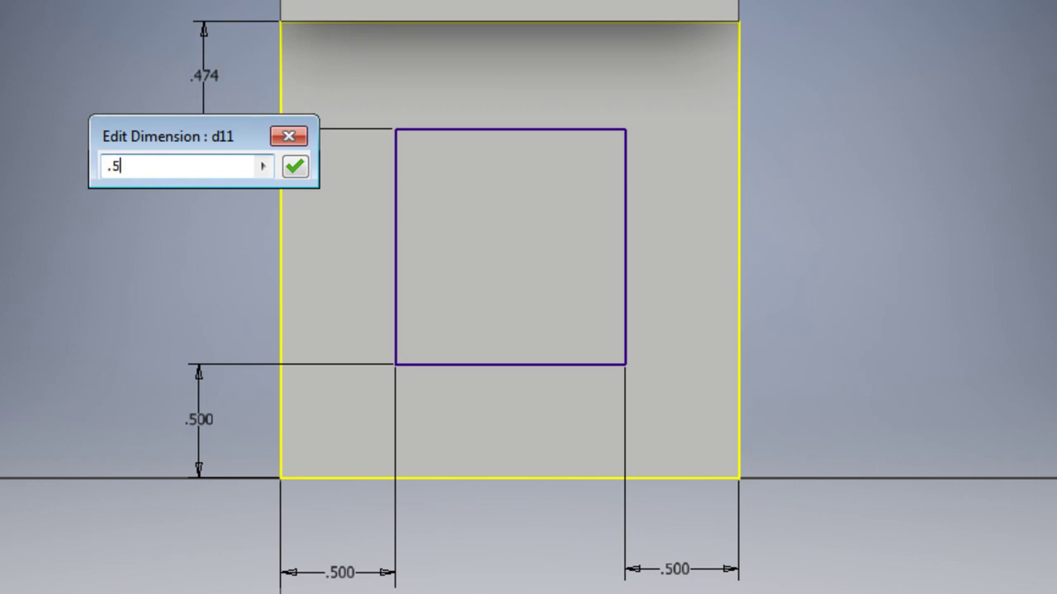
pyautogui.press('Return')
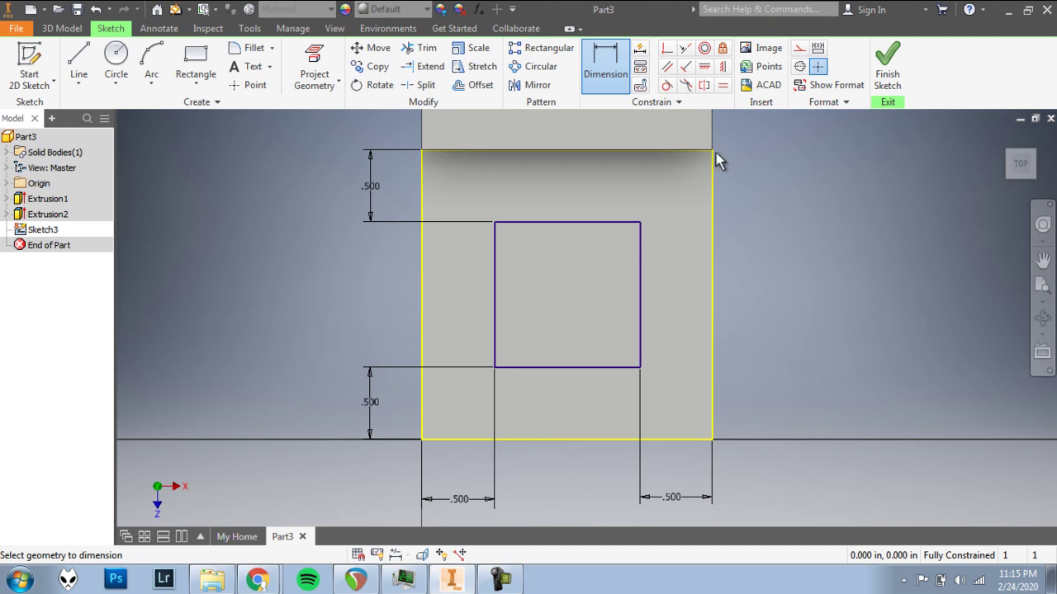
# Step: Extrude the 0.5 in square sketch profile as a cut, leaving a square through-hole
pyautogui.click(886, 86)
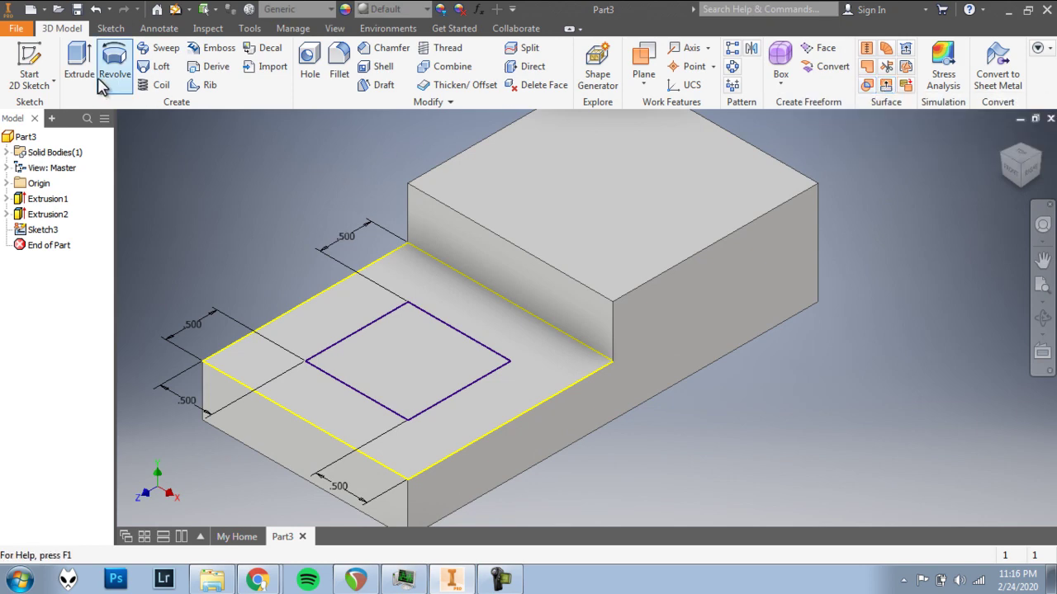
pyautogui.click(80, 62)
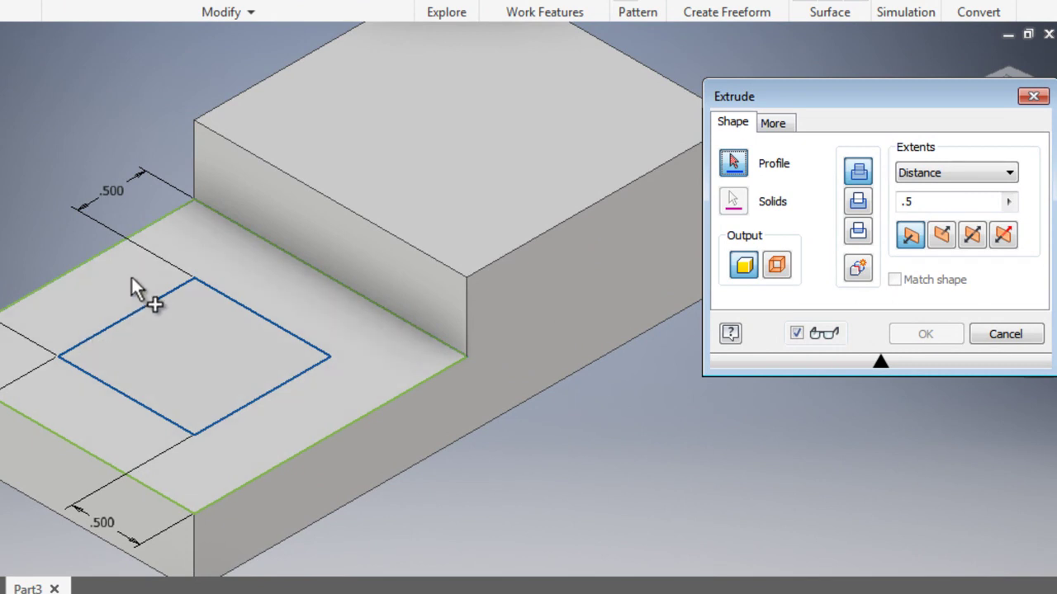
pyautogui.click(172, 337)
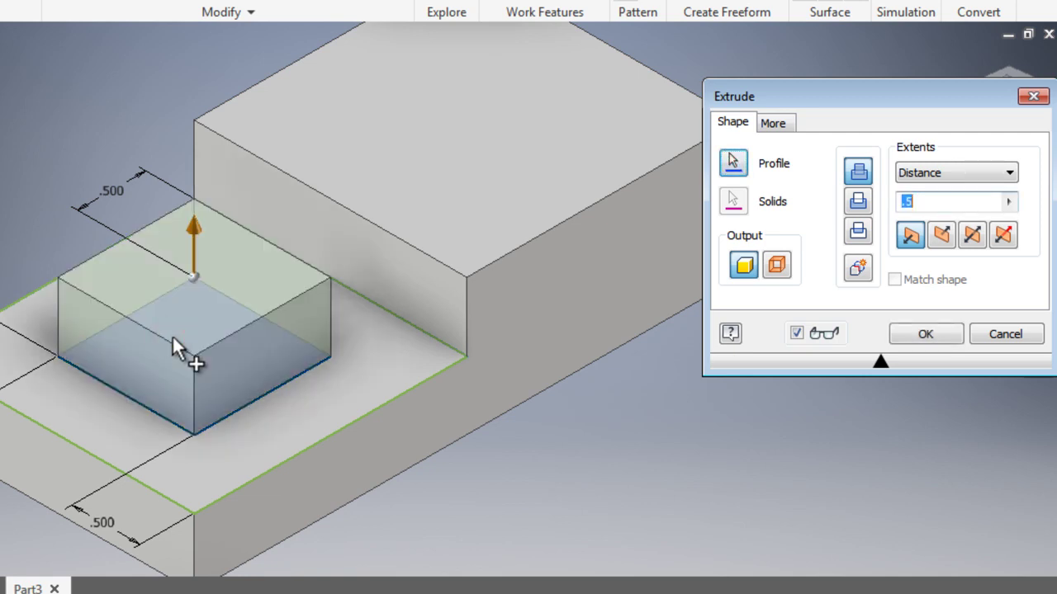
pyautogui.click(858, 204)
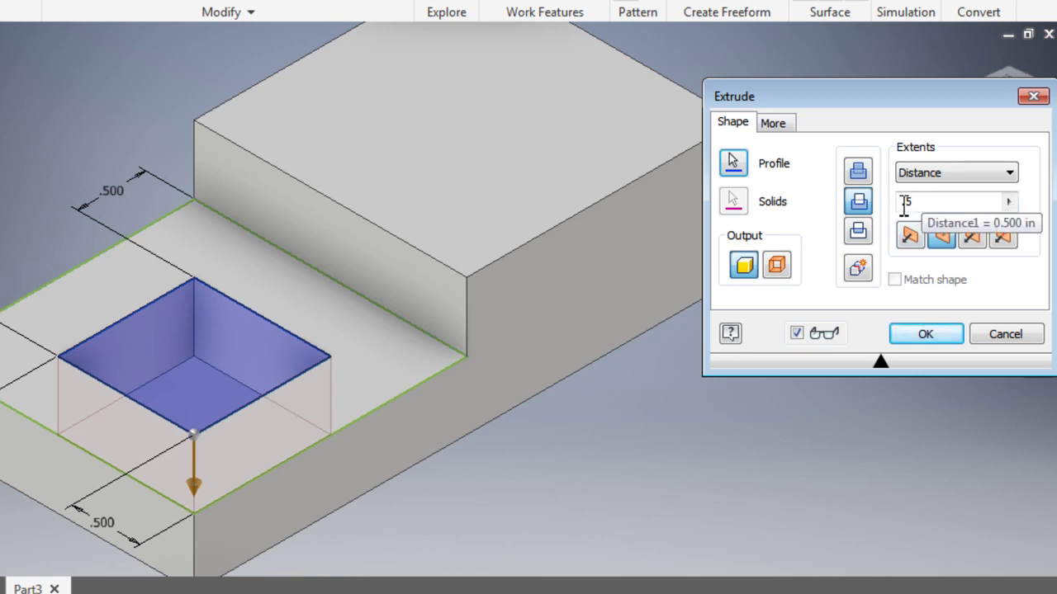
pyautogui.click(923, 334)
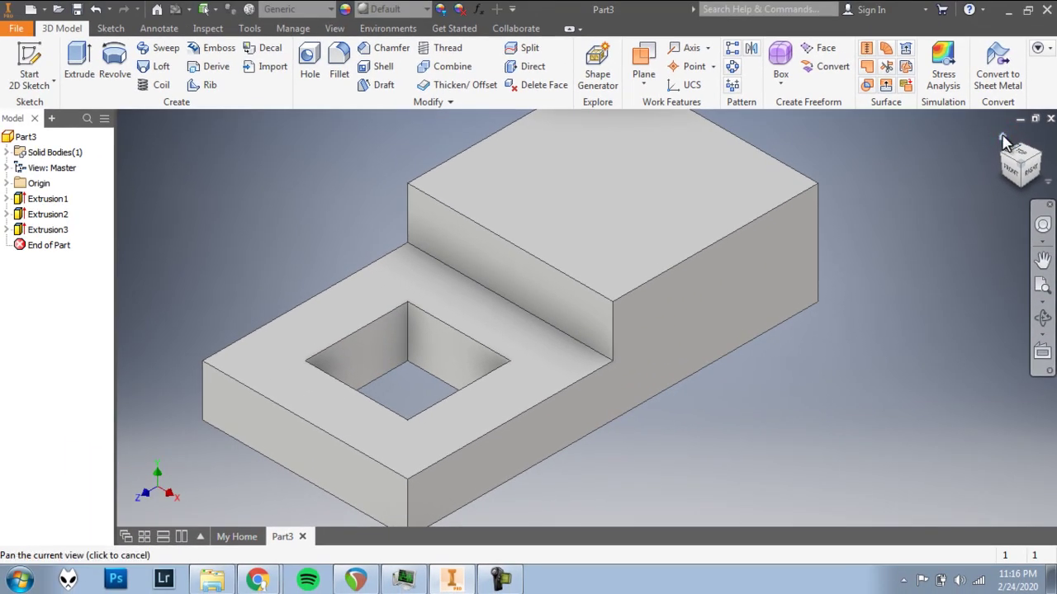
# Step: Return to the home view and apply the Light Red appearance to the stepped block
pyautogui.click(1003, 138)
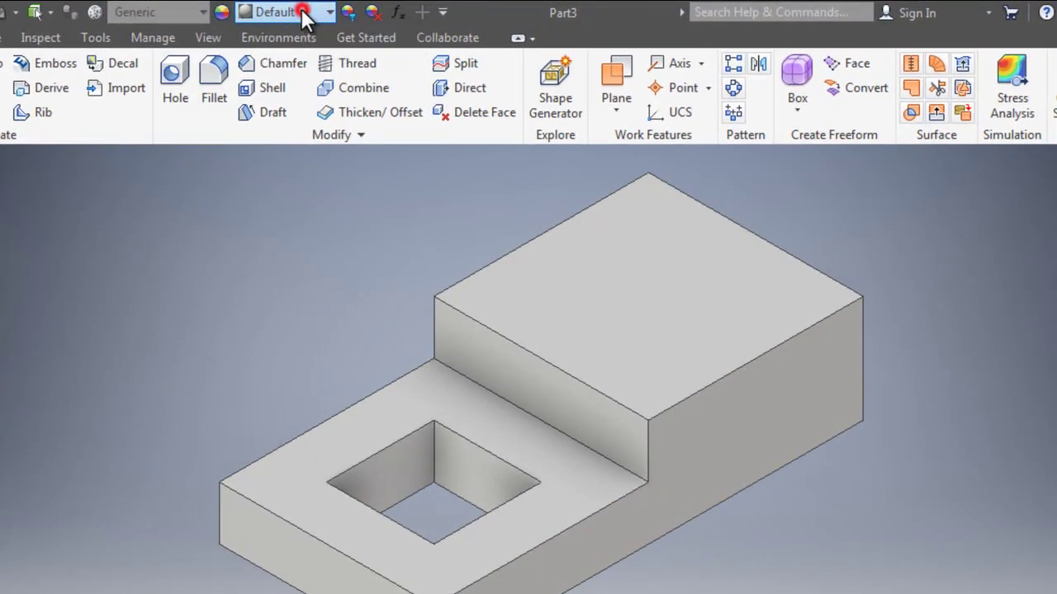
pyautogui.click(302, 9)
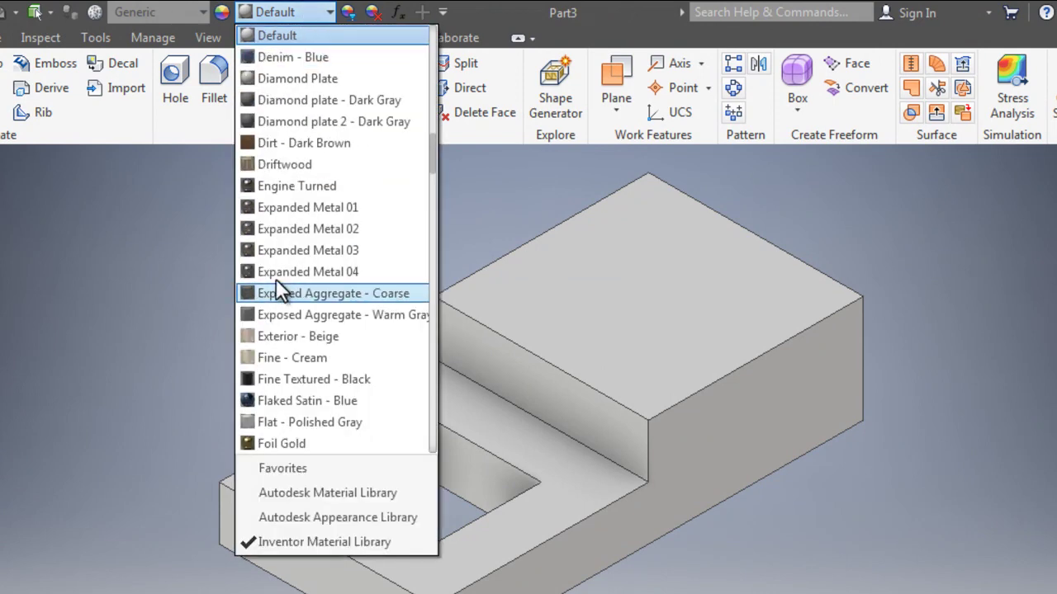
pyautogui.scroll(-8, 281, 273)
pyautogui.scroll(-4, 290, 255)
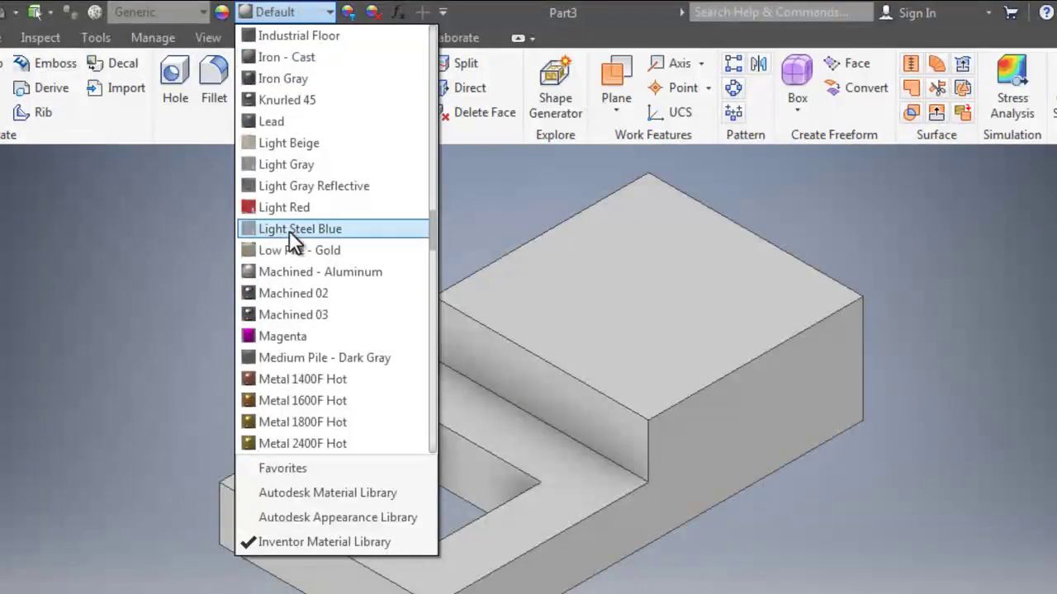
pyautogui.click(291, 209)
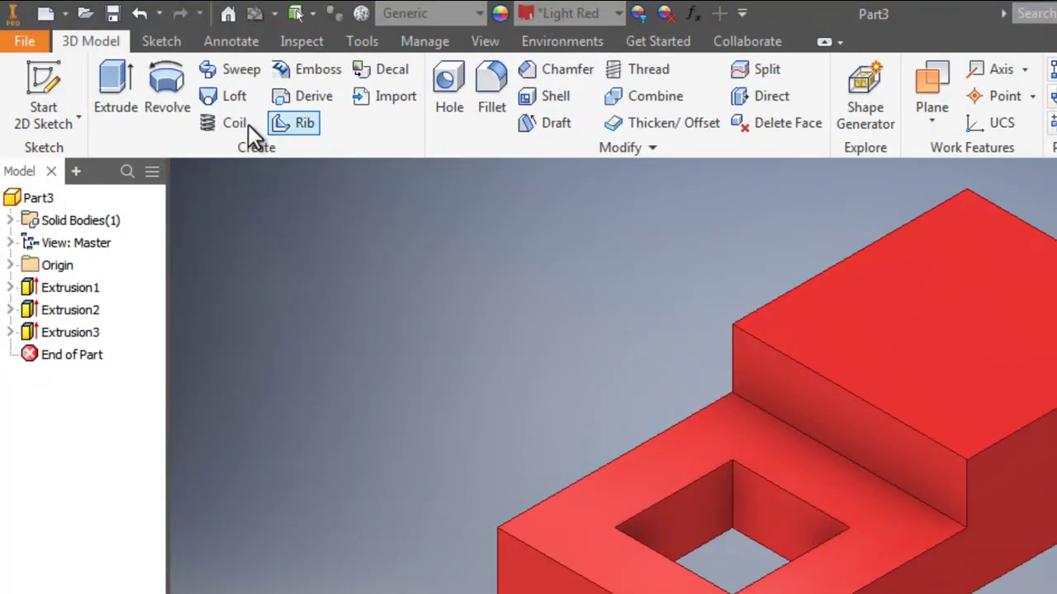
pyautogui.click(29, 39)
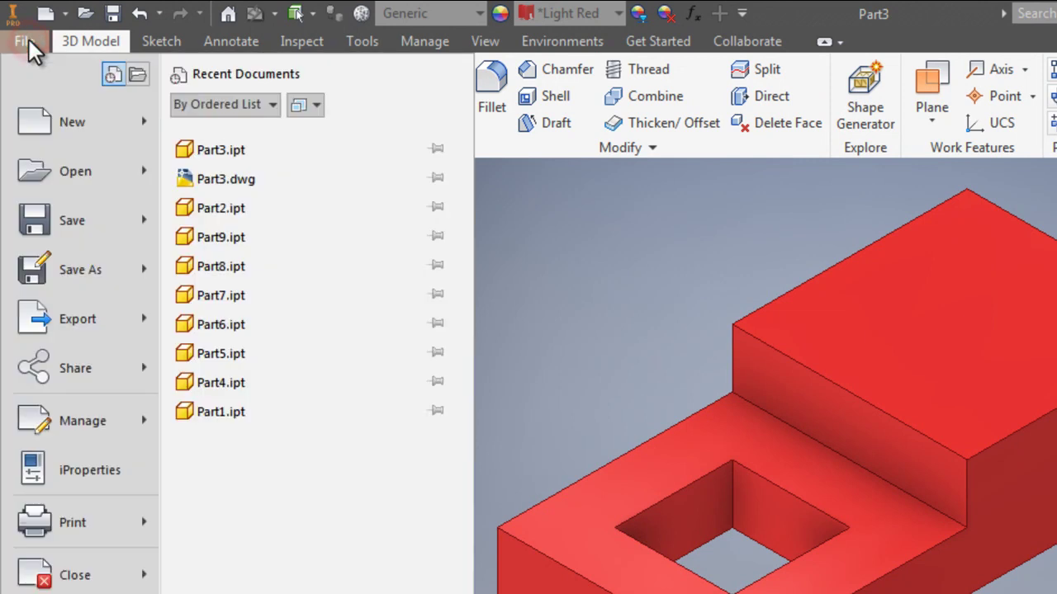
pyautogui.moveTo(75, 201)
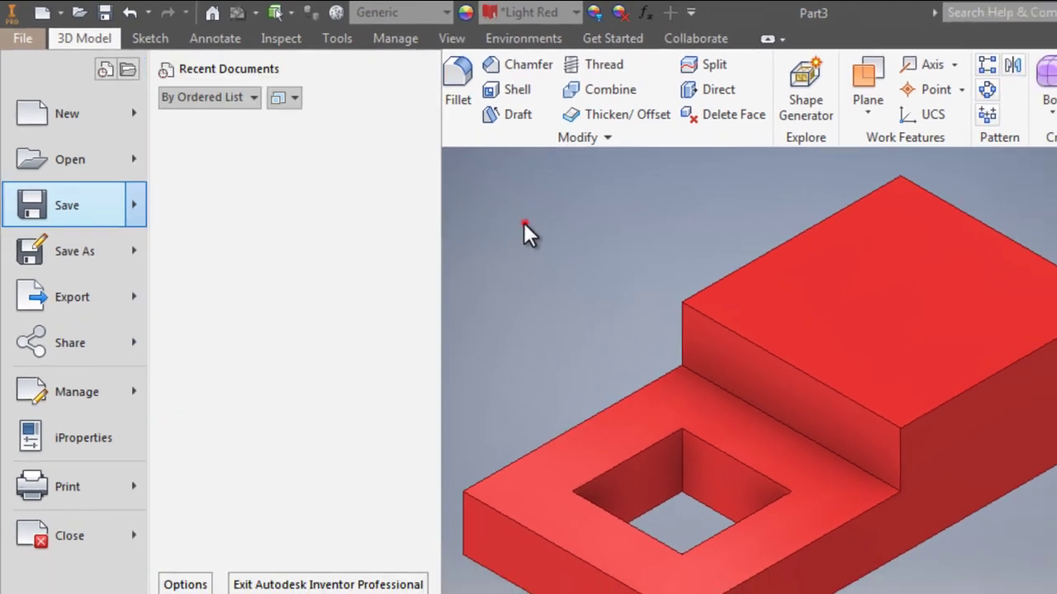
pyautogui.click(563, 238)
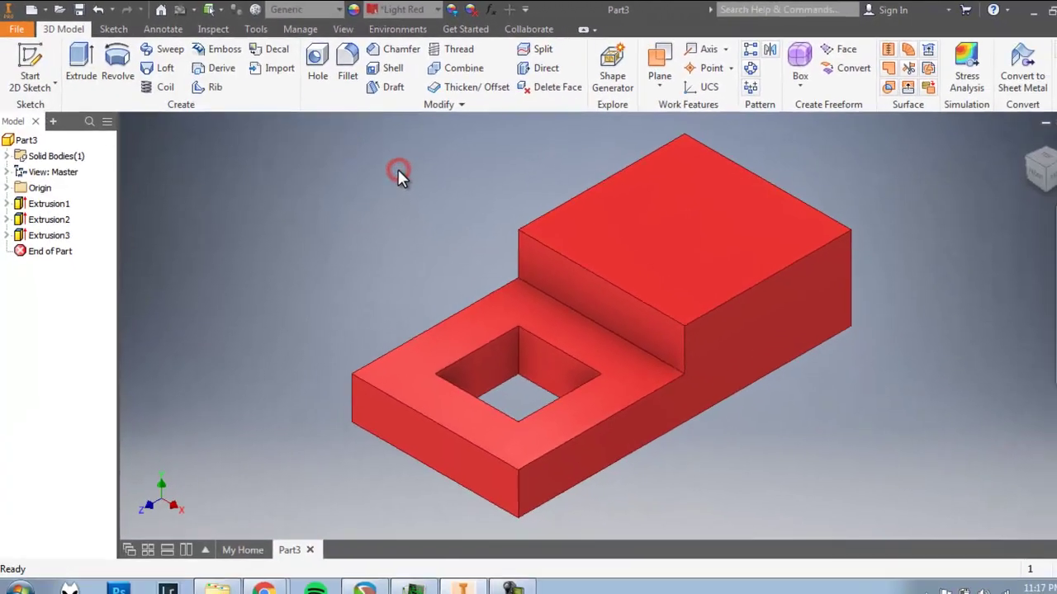